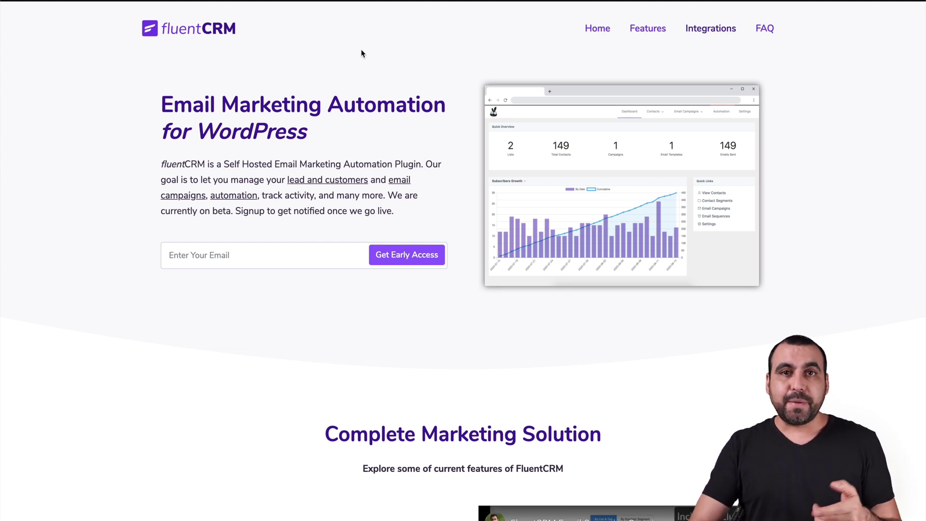
Step: Jump to the site's Features section with the Complete Marketing Solution overview
{"action": "left_click", "coordinate": [650, 32]}
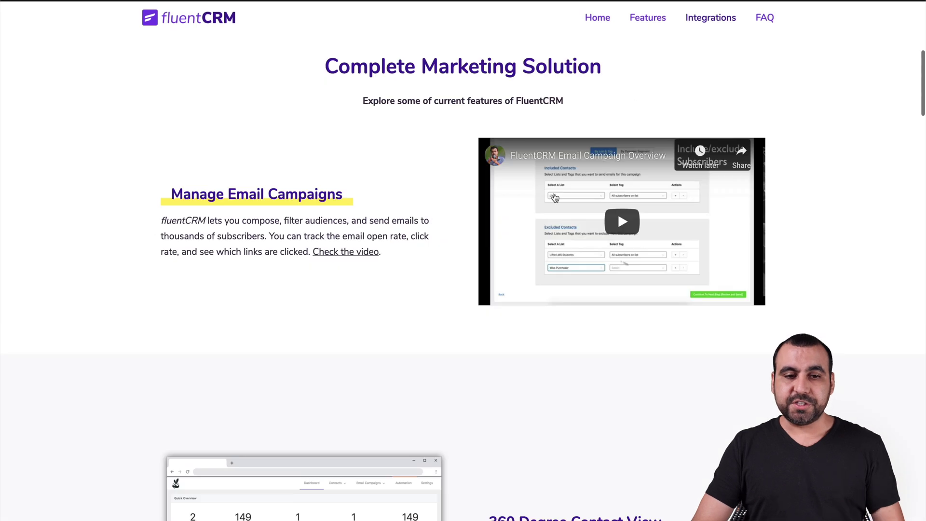
{"action": "scroll", "coordinate": [547, 201], "scroll_direction": "up", "scroll_amount": 4}
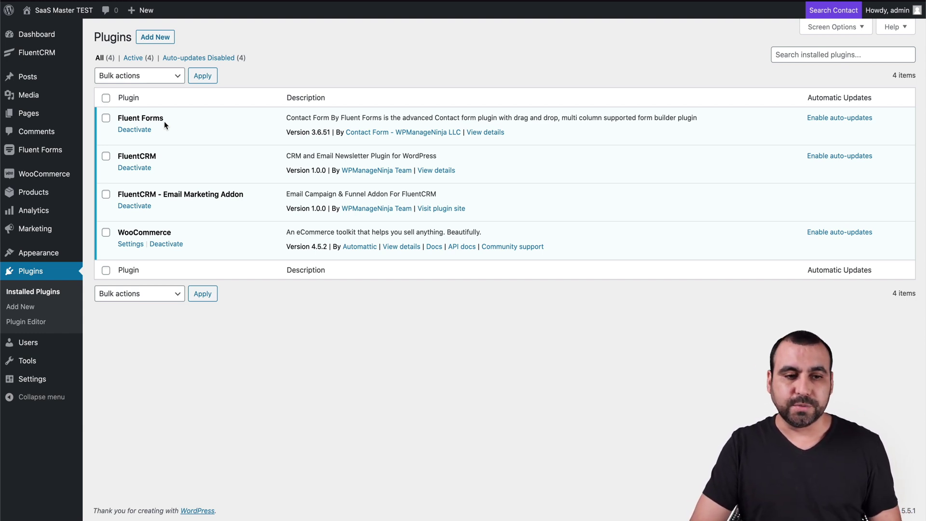
{"action": "mouse_move", "coordinate": [41, 55]}
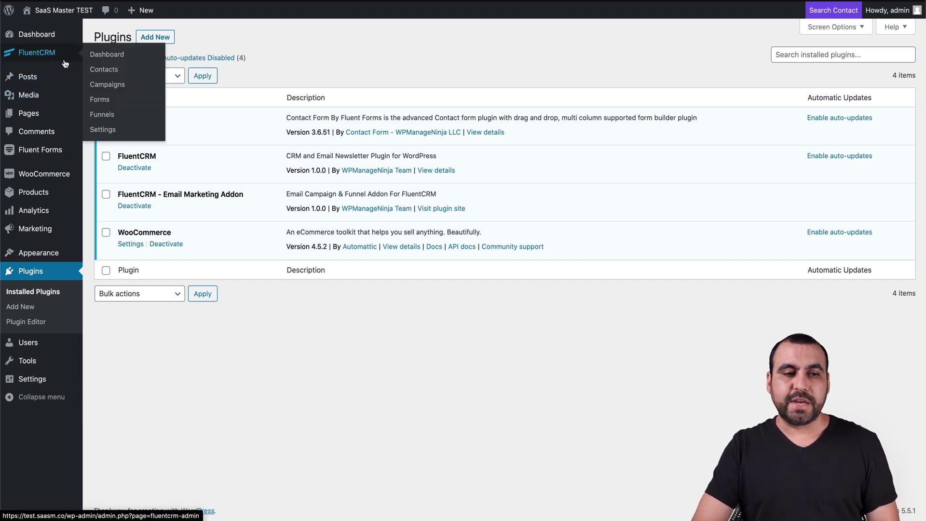
Step: Open the FluentCRM dashboard and check which statistics the Subscribers Growth chart offers
{"action": "left_click", "coordinate": [39, 57]}
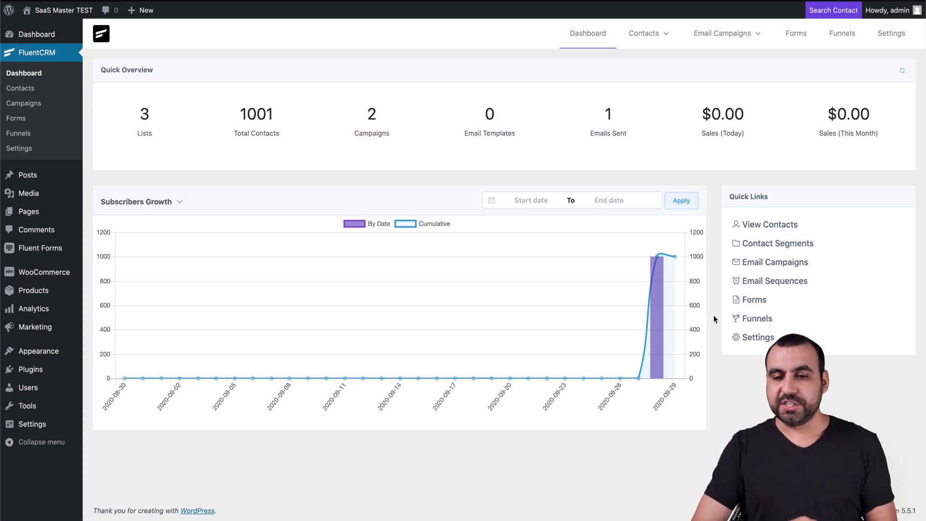
{"action": "mouse_move", "coordinate": [657, 302]}
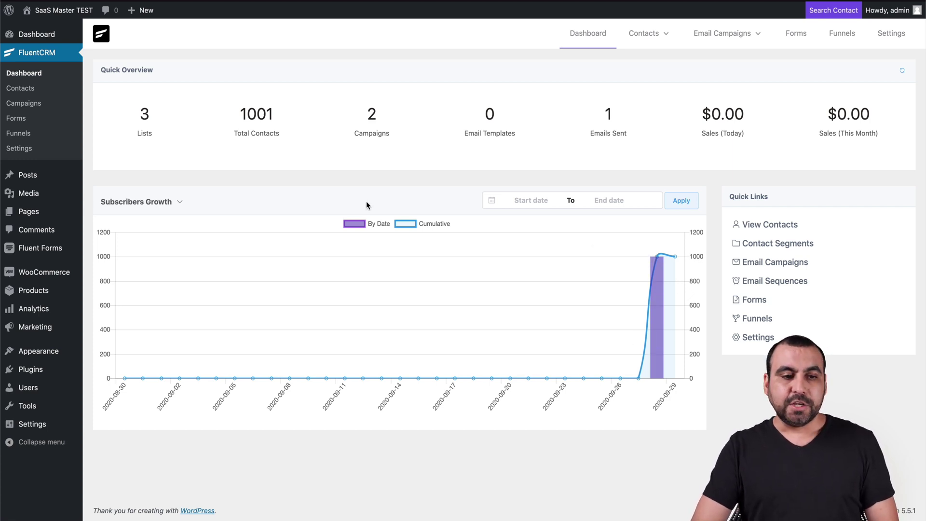
{"action": "left_click", "coordinate": [155, 201]}
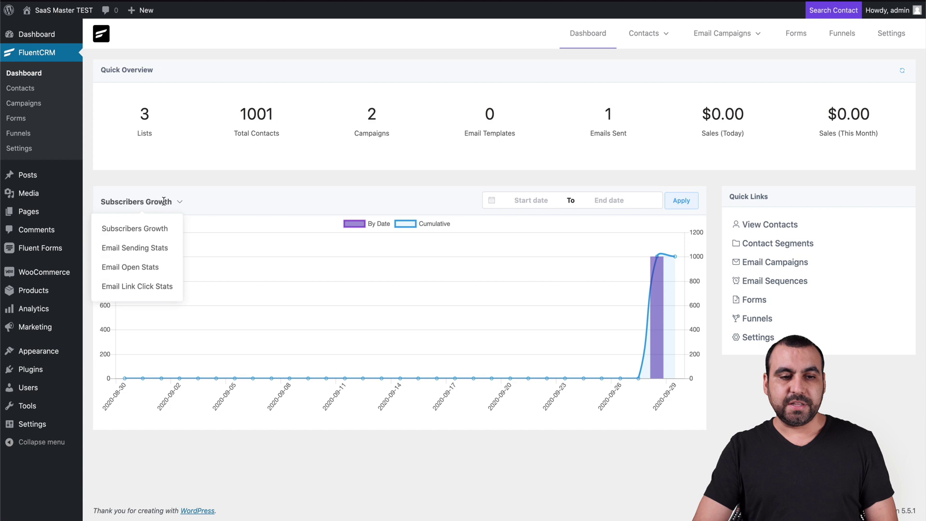
{"action": "left_click", "coordinate": [168, 228]}
{"action": "left_click", "coordinate": [178, 202]}
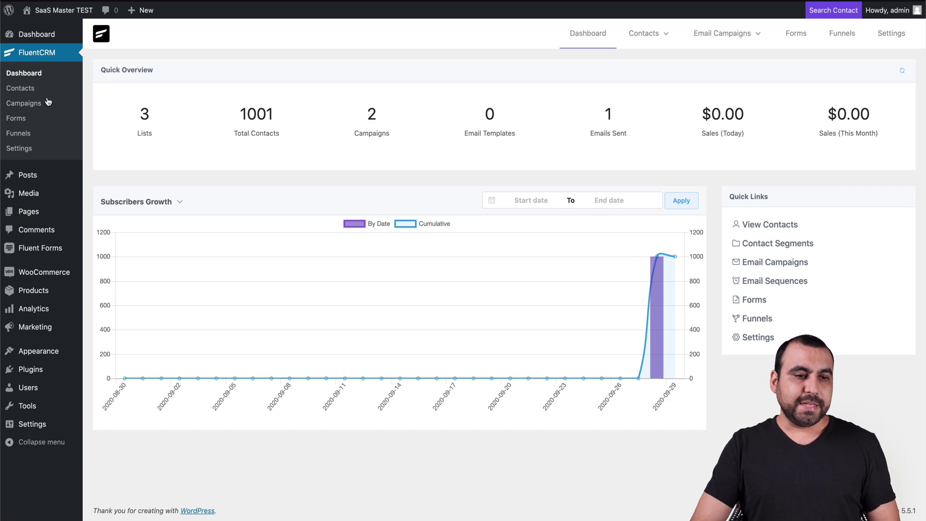
Step: Open the 1001-contact Contacts list and preview the Add New Subscriber form without saving
{"action": "left_click", "coordinate": [27, 90]}
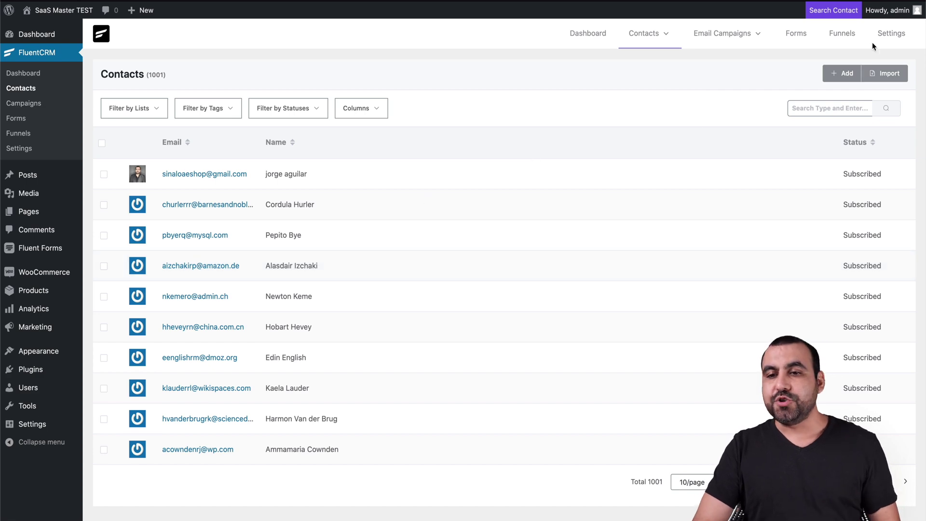
{"action": "left_click", "coordinate": [848, 73]}
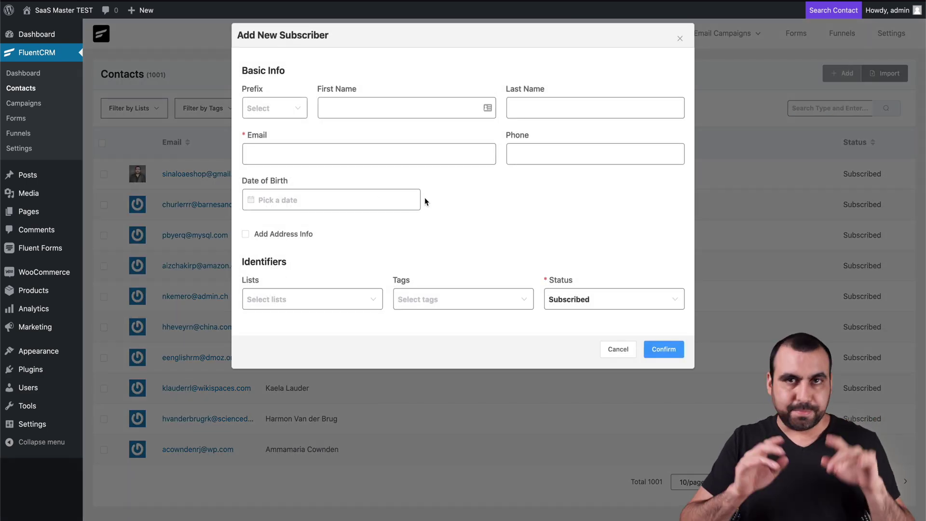
{"action": "left_click", "coordinate": [616, 347]}
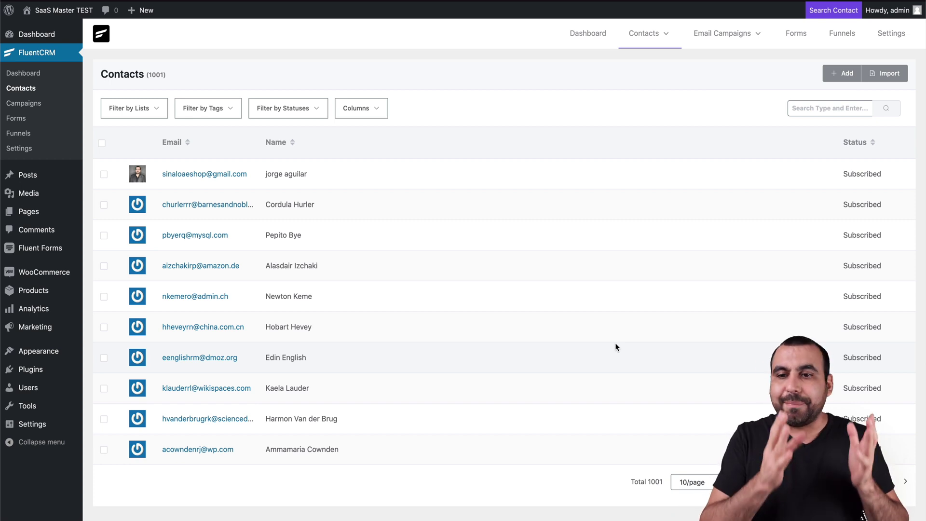
{"action": "left_click", "coordinate": [880, 72]}
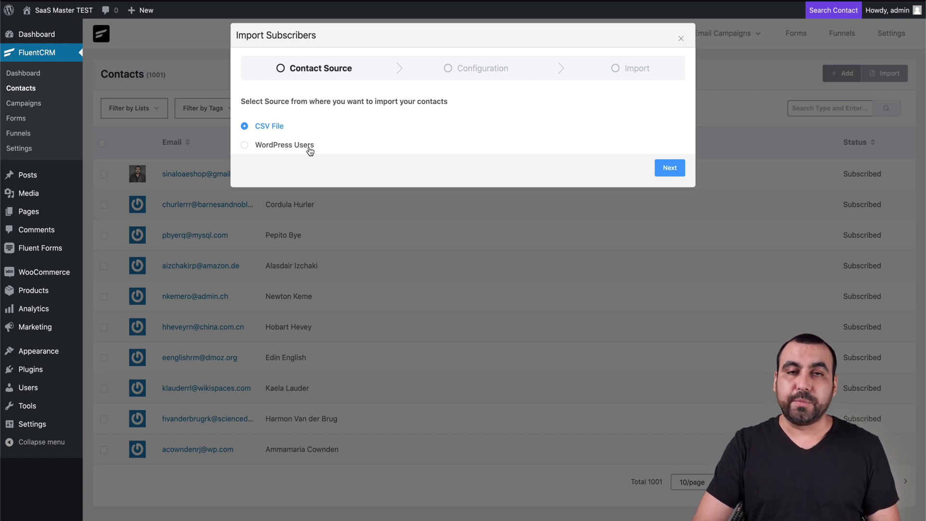
{"action": "left_click", "coordinate": [661, 167]}
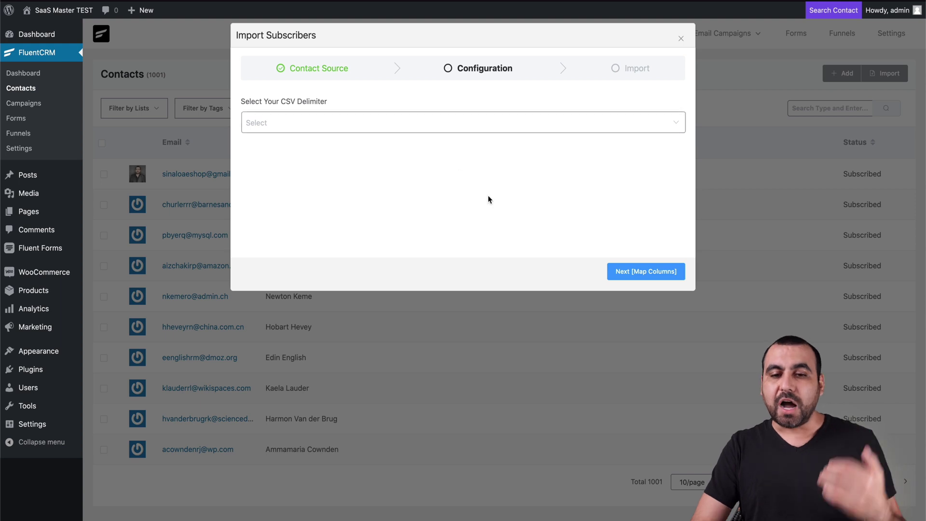
{"action": "left_click", "coordinate": [680, 38]}
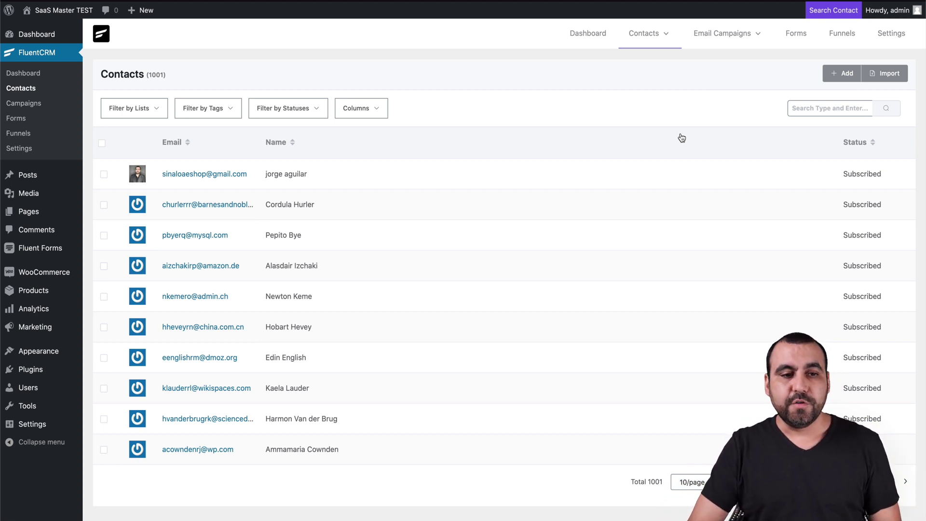
{"action": "left_click", "coordinate": [30, 104]}
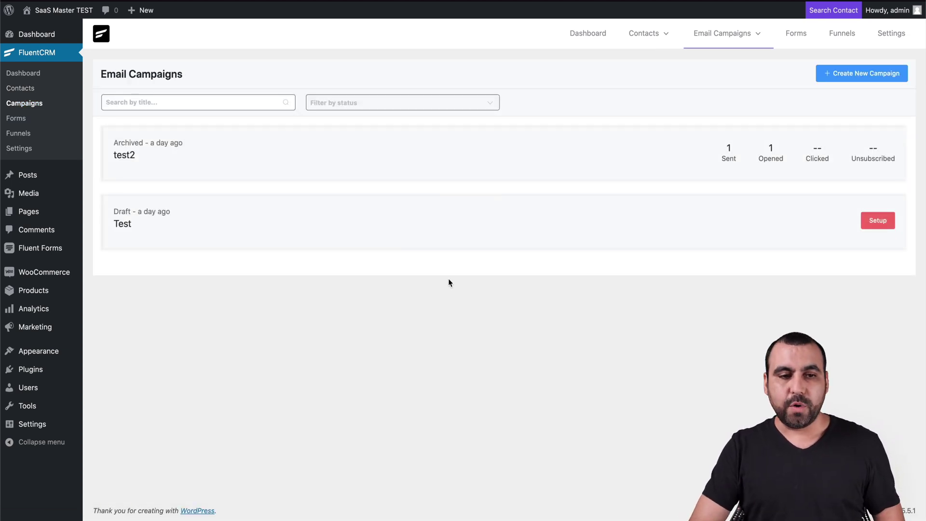
Step: Review the test2 campaign report's preview, recipient emails and empty link metrics, then return to Campaigns
{"action": "left_click", "coordinate": [122, 154]}
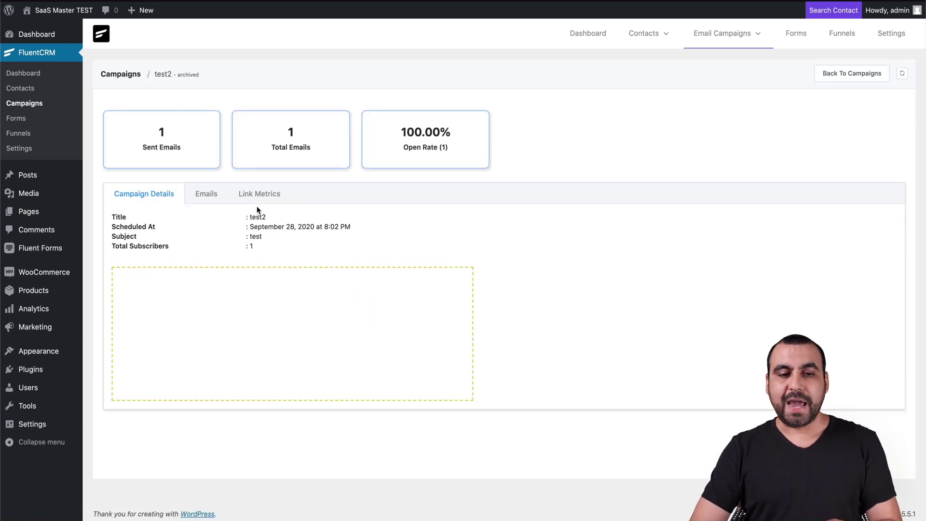
{"action": "scroll", "coordinate": [316, 340], "scroll_direction": "down", "scroll_amount": 15}
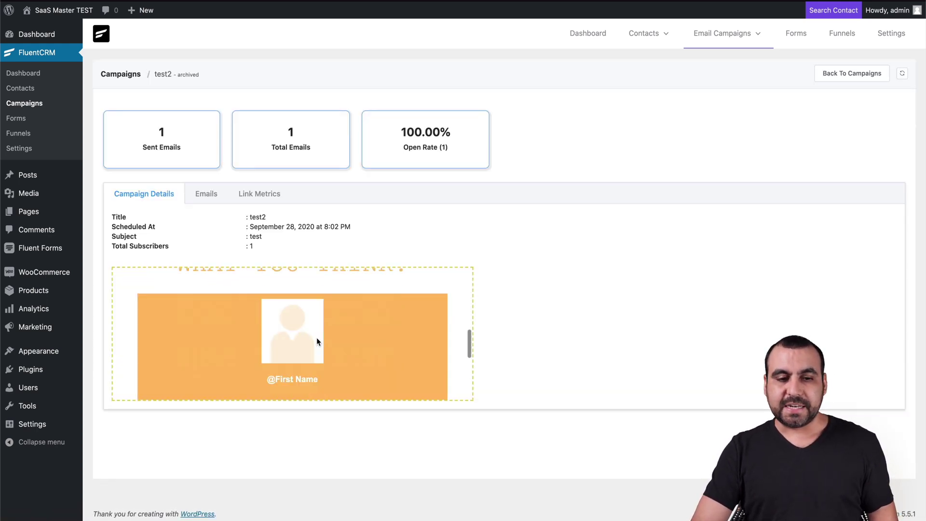
{"action": "scroll", "coordinate": [316, 340], "scroll_direction": "up", "scroll_amount": 15}
{"action": "scroll", "coordinate": [317, 339], "scroll_direction": "down", "scroll_amount": 15}
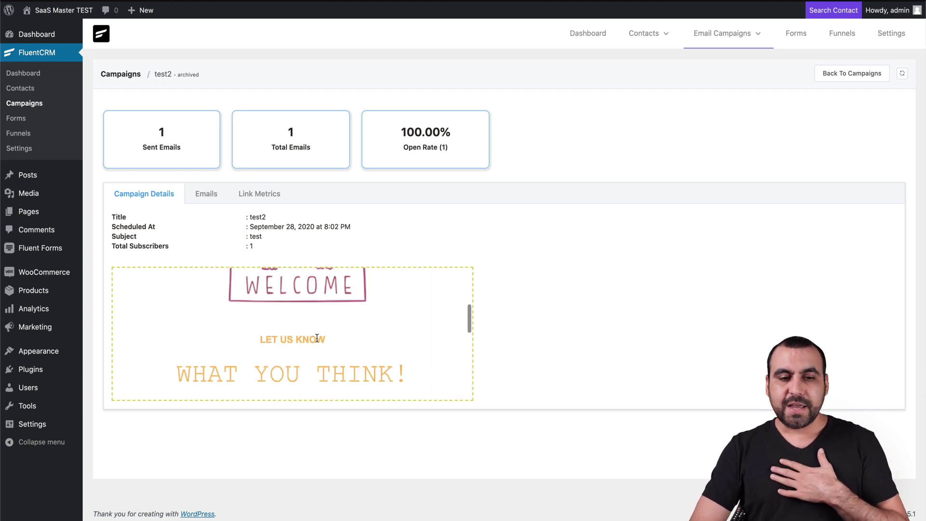
{"action": "scroll", "coordinate": [316, 341], "scroll_direction": "up", "scroll_amount": 15}
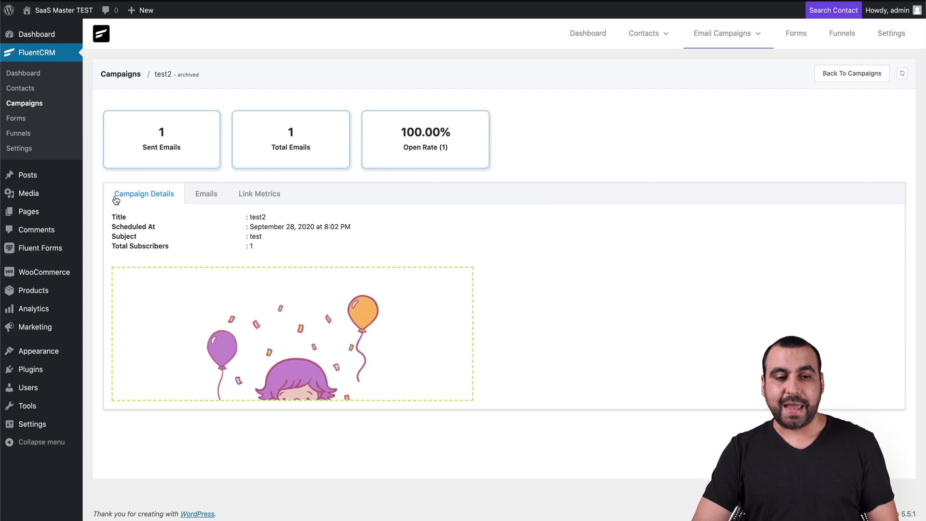
{"action": "left_click", "coordinate": [195, 197]}
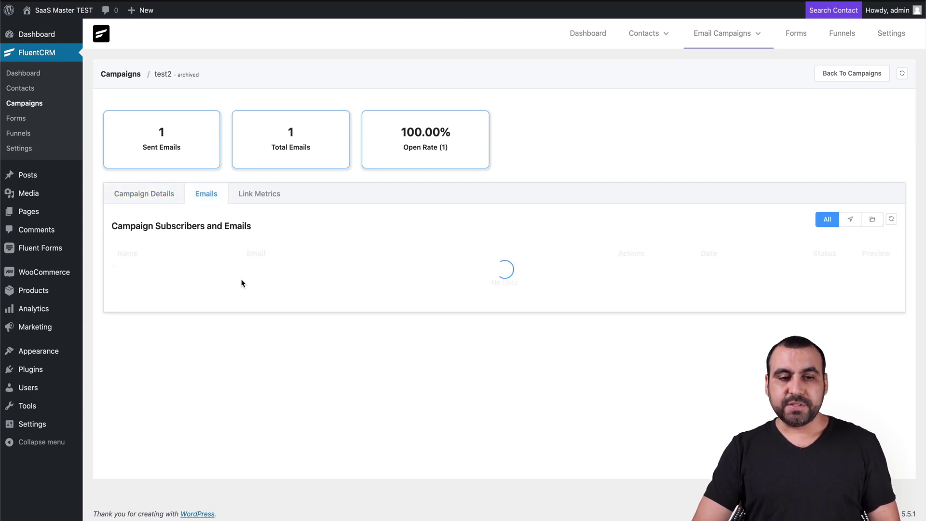
{"action": "left_click", "coordinate": [260, 200]}
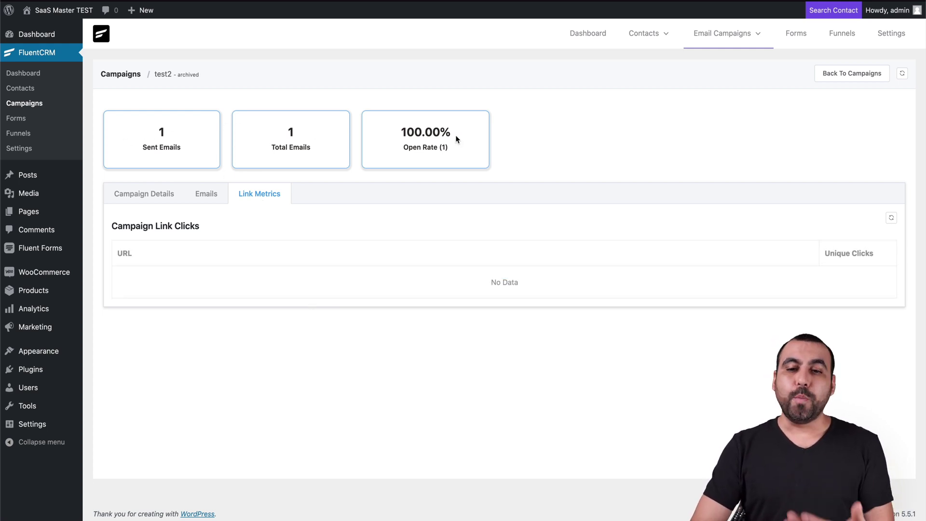
{"action": "left_click", "coordinate": [33, 104]}
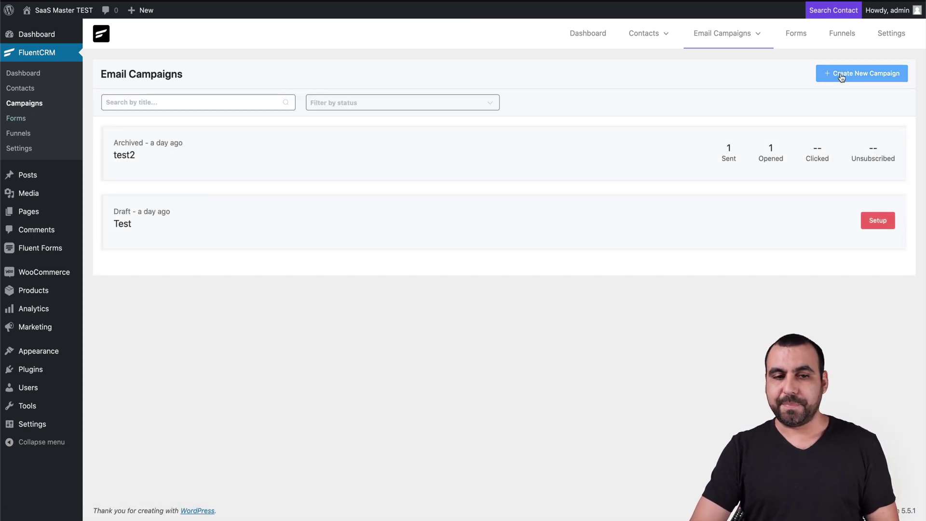
Step: Create a new email campaign with the unique title 'test3' and continue to Compose
{"action": "left_click", "coordinate": [862, 73]}
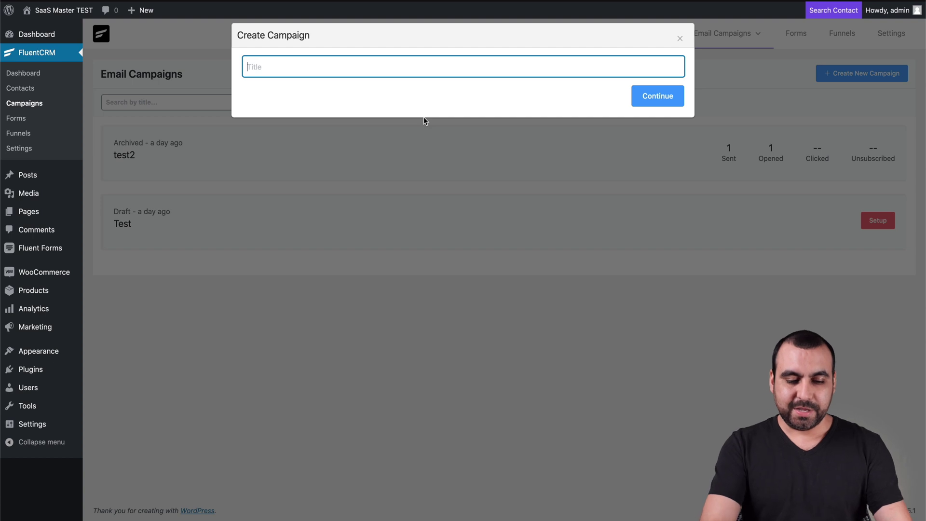
{"action": "type", "text": "test2"}
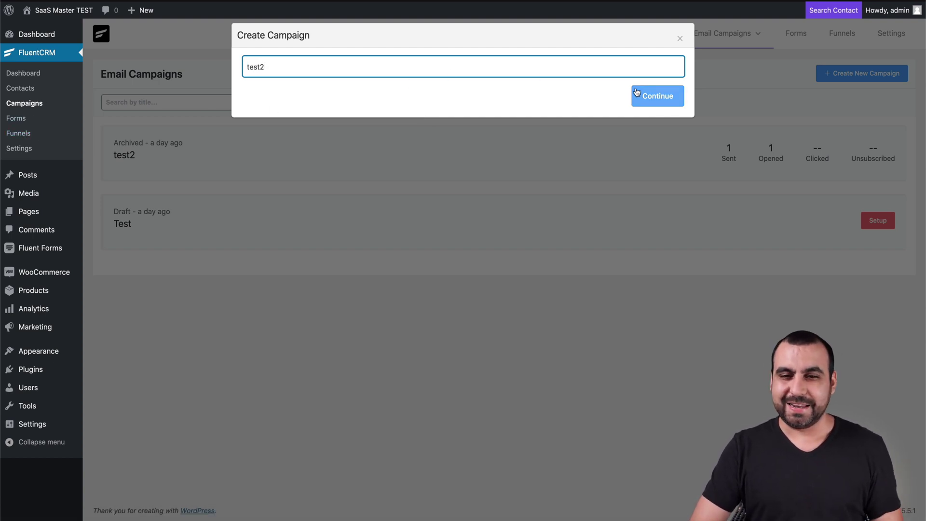
{"action": "left_click", "coordinate": [656, 95]}
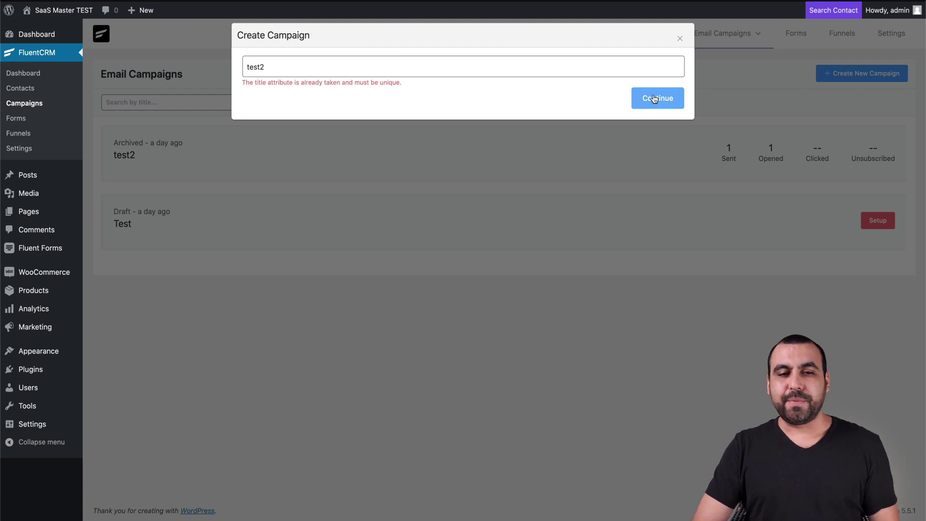
{"action": "left_click", "coordinate": [309, 64]}
{"action": "key", "text": "BackSpace"}
{"action": "type", "text": "3"}
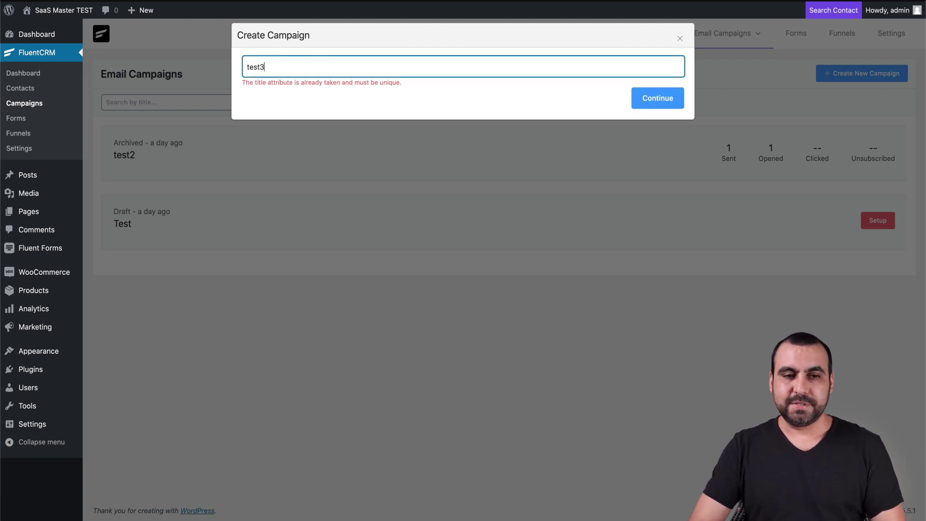
{"action": "left_click", "coordinate": [677, 99]}
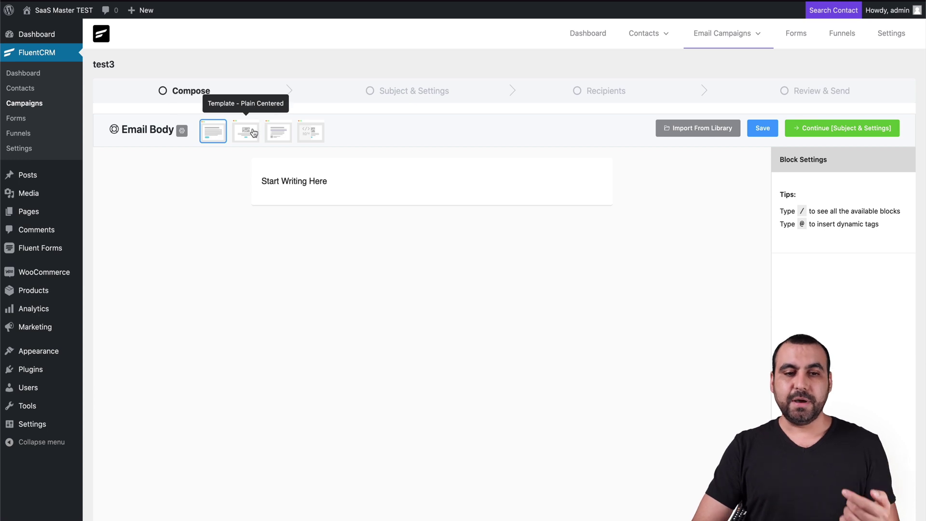
Step: Try the Plain Centered, Classic and Raw HTML templates, settling on Plain Centered
{"action": "left_click", "coordinate": [253, 133]}
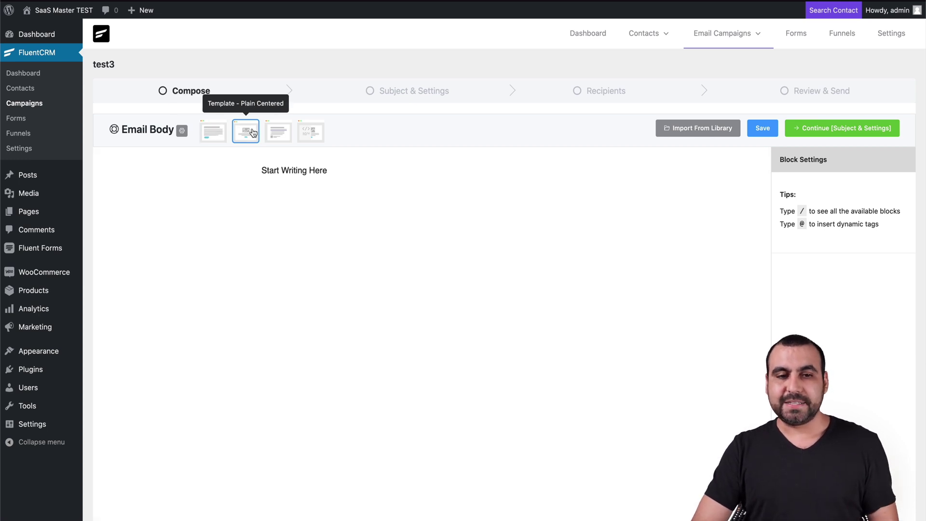
{"action": "left_click", "coordinate": [284, 135]}
{"action": "left_click", "coordinate": [311, 132]}
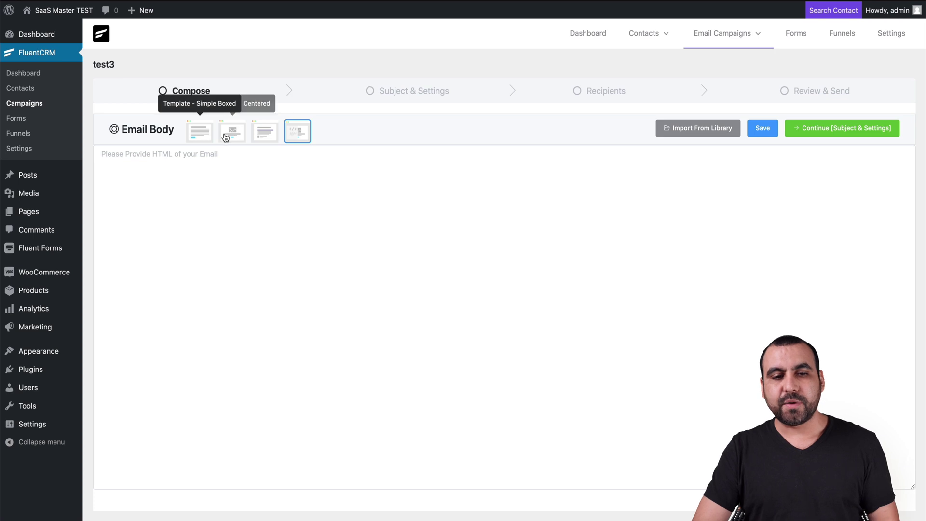
{"action": "left_click", "coordinate": [233, 134]}
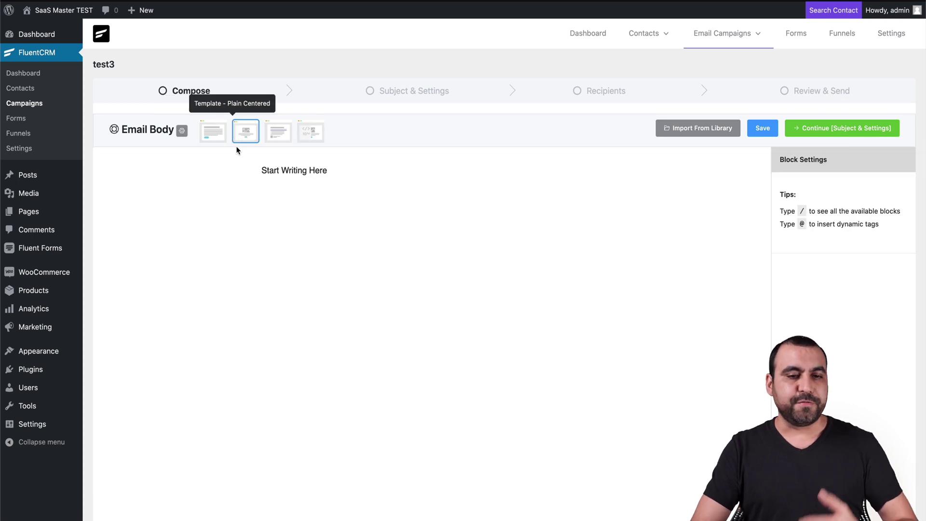
Step: Type sample text 'dfsdfdsf' and 'sdf' into the email body's paragraph blocks
{"action": "left_click", "coordinate": [298, 170]}
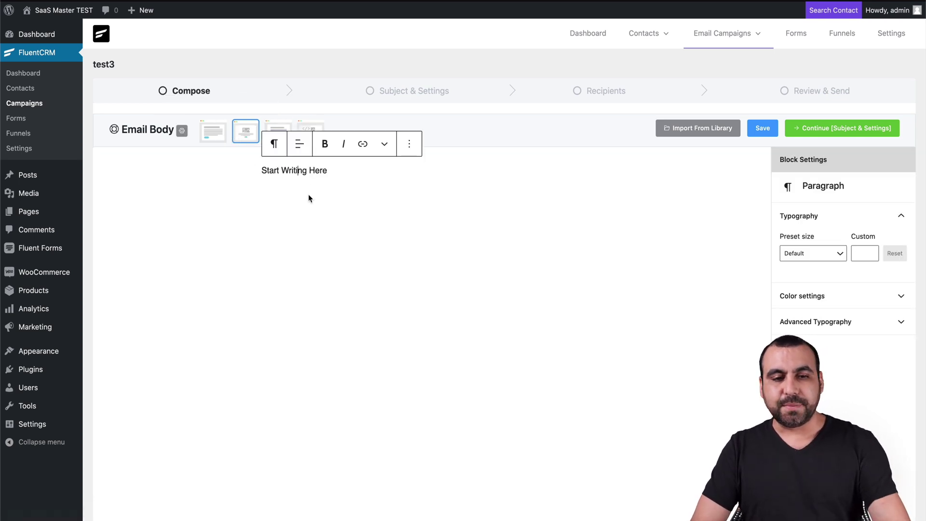
{"action": "type", "text": "dfsdfdsf"}
{"action": "key", "text": "Return"}
{"action": "key", "text": "Return"}
{"action": "type", "text": "sdf"}
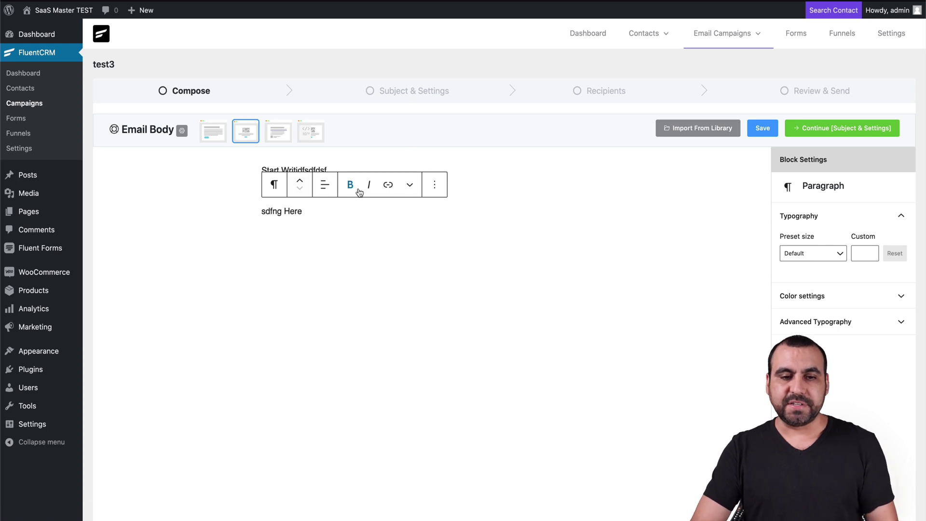
{"action": "left_click", "coordinate": [409, 184]}
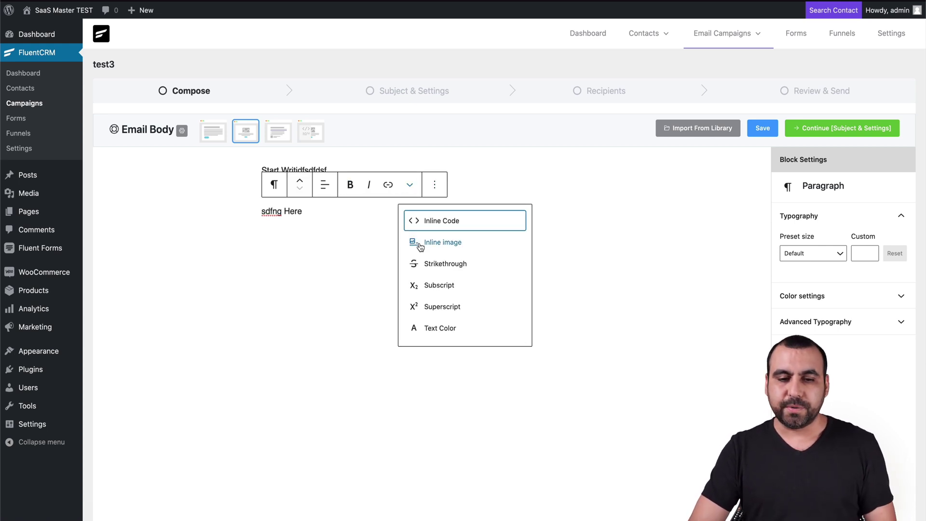
{"action": "left_click", "coordinate": [330, 280]}
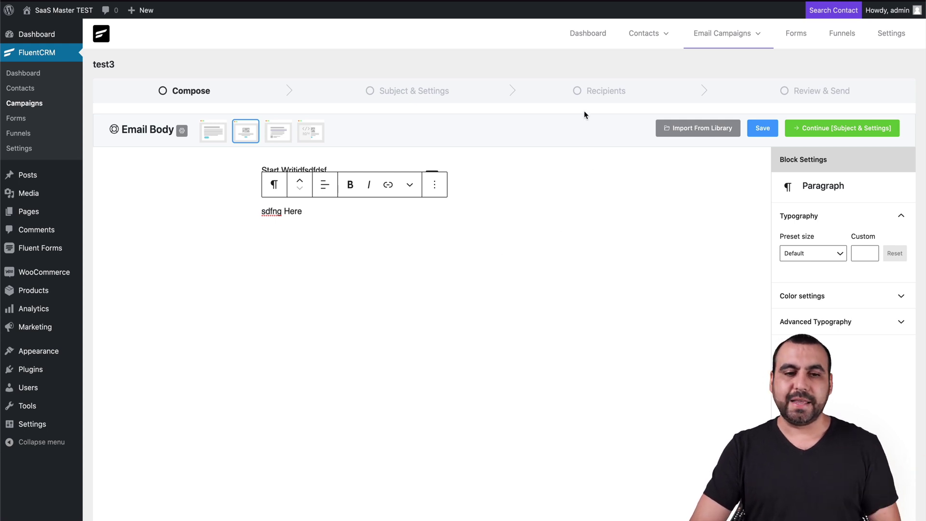
Step: Delete the sample text blocks to leave the body empty, and copy the exported HTML code
{"action": "left_click_drag", "start_coordinate": [301, 212], "coordinate": [251, 170]}
{"action": "left_click", "coordinate": [361, 203]}
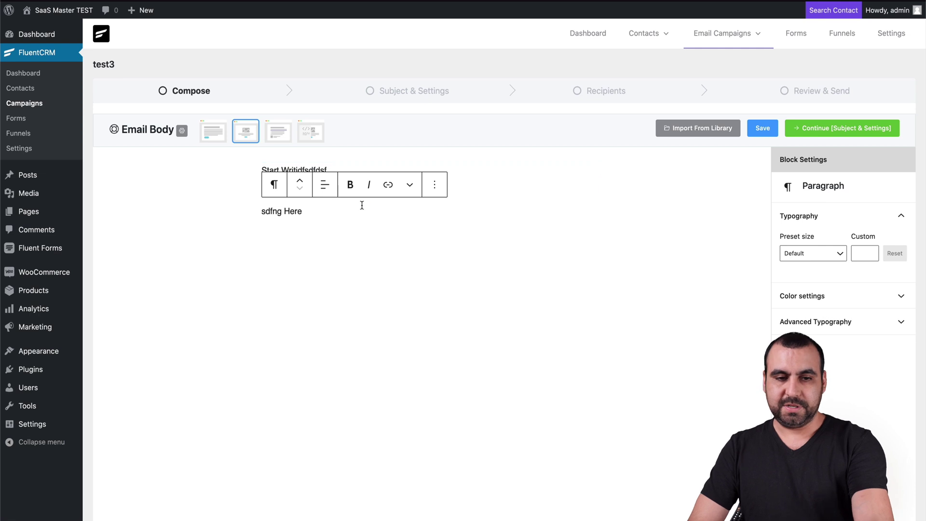
{"action": "left_click_drag", "start_coordinate": [294, 211], "coordinate": [253, 165]}
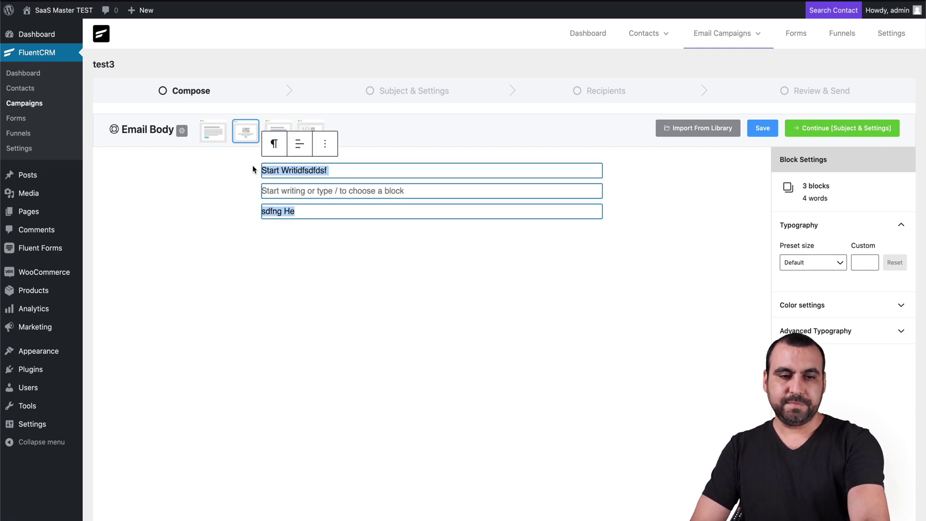
{"action": "triple_click", "coordinate": [278, 210]}
{"action": "key", "text": "BackSpace"}
{"action": "key", "text": "BackSpace"}
{"action": "key", "text": "BackSpace"}
{"action": "key", "text": "BackSpace"}
{"action": "key", "text": "BackSpace"}
{"action": "key", "text": "BackSpace"}
{"action": "key", "text": "BackSpace"}
{"action": "key", "text": "BackSpace"}
{"action": "key", "text": "BackSpace"}
{"action": "key", "text": "BackSpace"}
{"action": "key", "text": "BackSpace"}
{"action": "key", "text": "BackSpace"}
{"action": "key", "text": "BackSpace"}
{"action": "key", "text": "BackSpace"}
{"action": "key", "text": "BackSpace"}
{"action": "key", "text": "BackSpace"}
{"action": "key", "text": "BackSpace"}
{"action": "key", "text": "BackSpace"}
{"action": "key", "text": "BackSpace"}
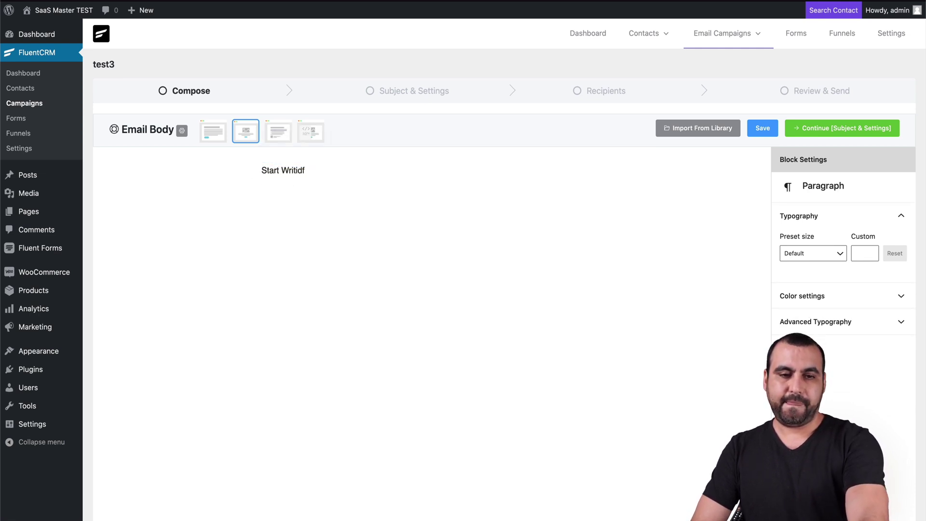
{"action": "key", "text": "BackSpace"}
{"action": "key", "text": "BackSpace"}
{"action": "key", "text": "BackSpace"}
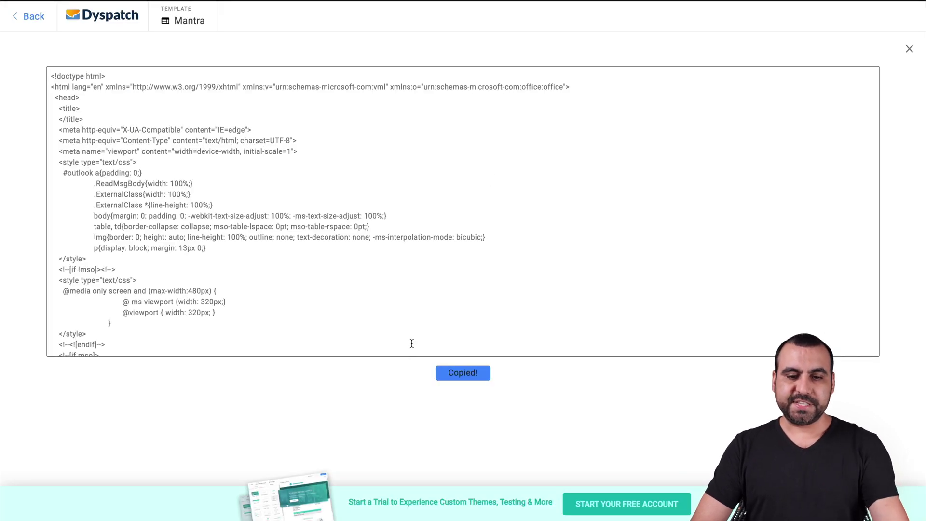
{"action": "left_click", "coordinate": [463, 373]}
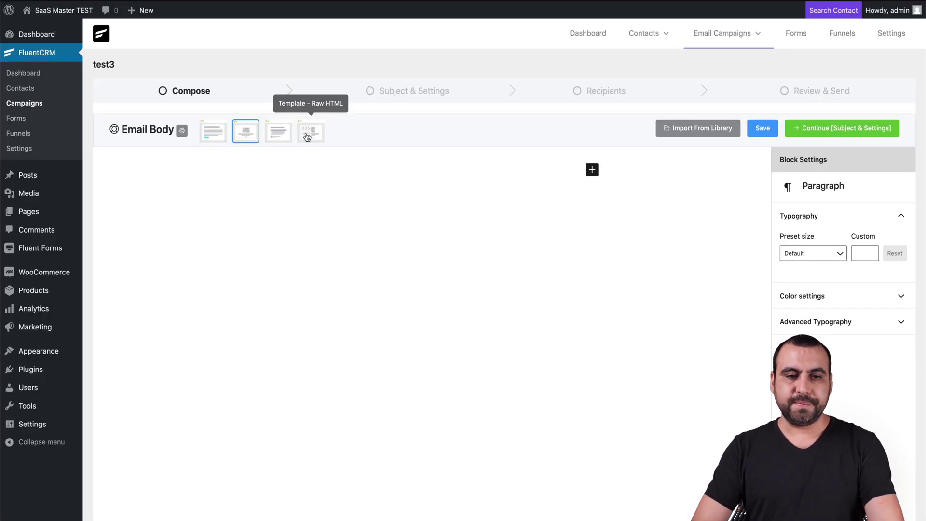
Step: Replace the Raw HTML template's code with the copied welcome-email HTML
{"action": "left_click", "coordinate": [309, 132]}
{"action": "left_click", "coordinate": [315, 211]}
{"action": "key", "text": "ctrl+a"}
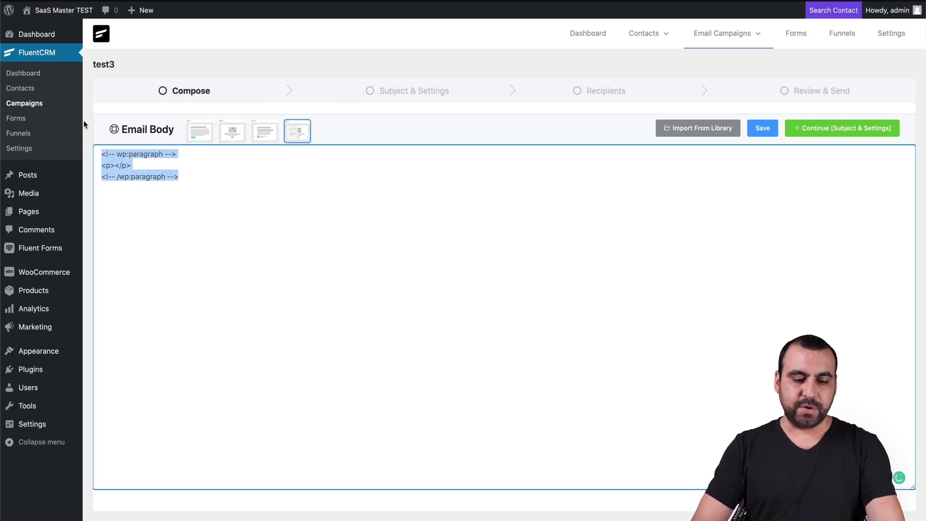
{"action": "key", "text": "ctrl+v"}
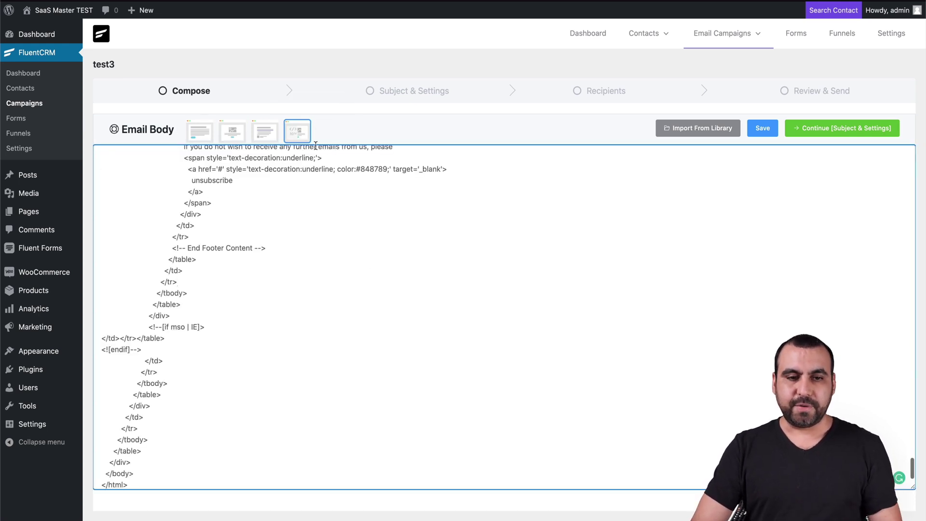
Step: Switch the email to the Classic template and review the welcome email content
{"action": "left_click", "coordinate": [261, 139]}
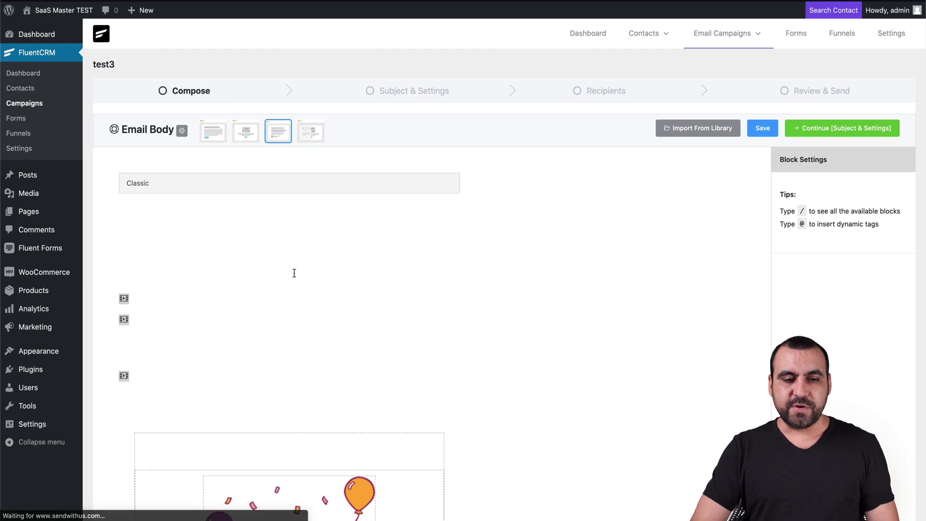
{"action": "scroll", "coordinate": [294, 273], "scroll_direction": "down", "scroll_amount": 3}
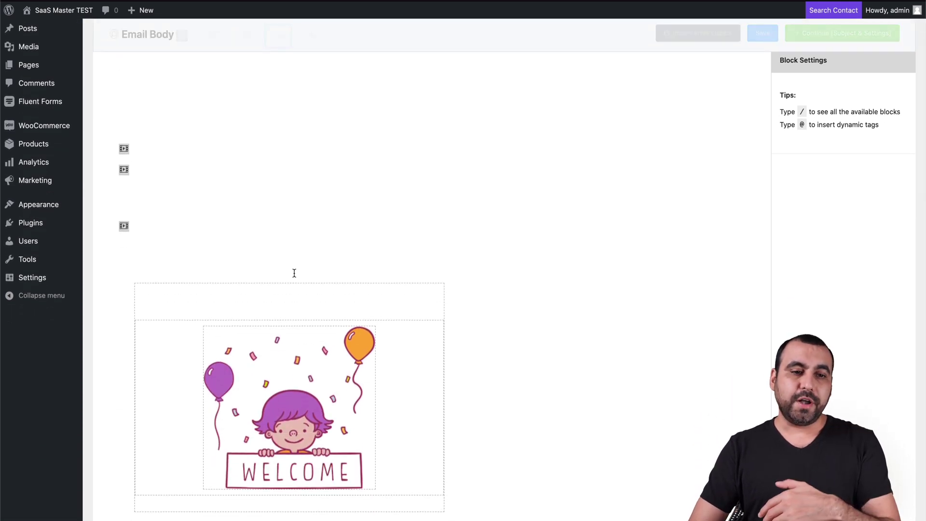
{"action": "scroll", "coordinate": [206, 260], "scroll_direction": "down", "scroll_amount": 3}
{"action": "scroll", "coordinate": [207, 260], "scroll_direction": "up", "scroll_amount": 3}
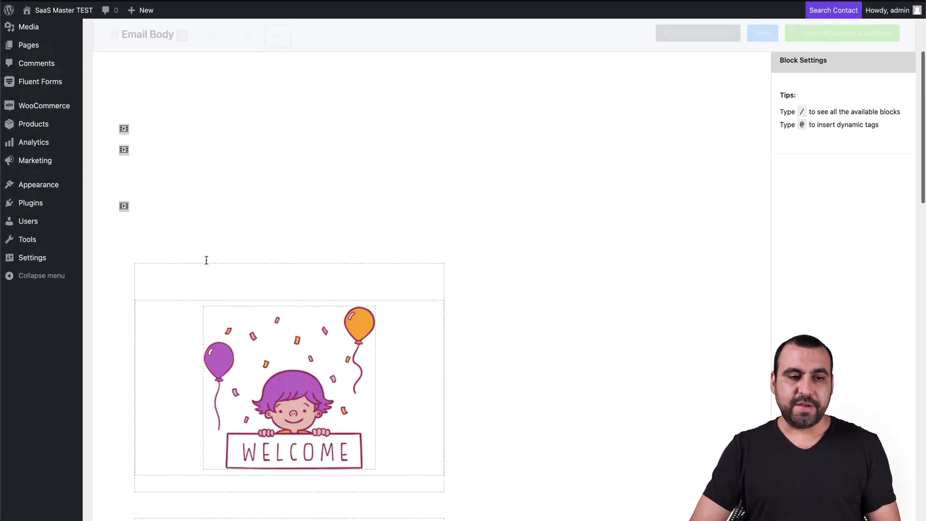
{"action": "left_click", "coordinate": [121, 53]}
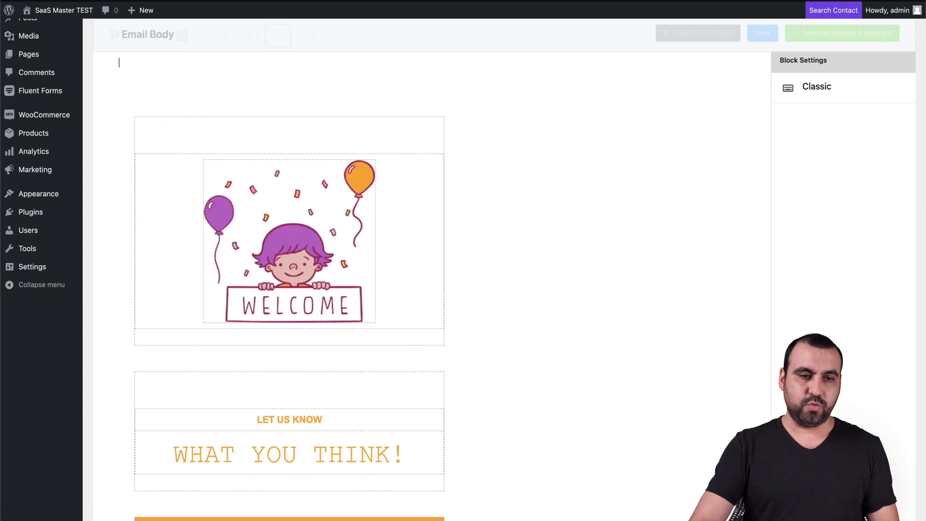
{"action": "scroll", "coordinate": [175, 89], "scroll_direction": "down", "scroll_amount": 4}
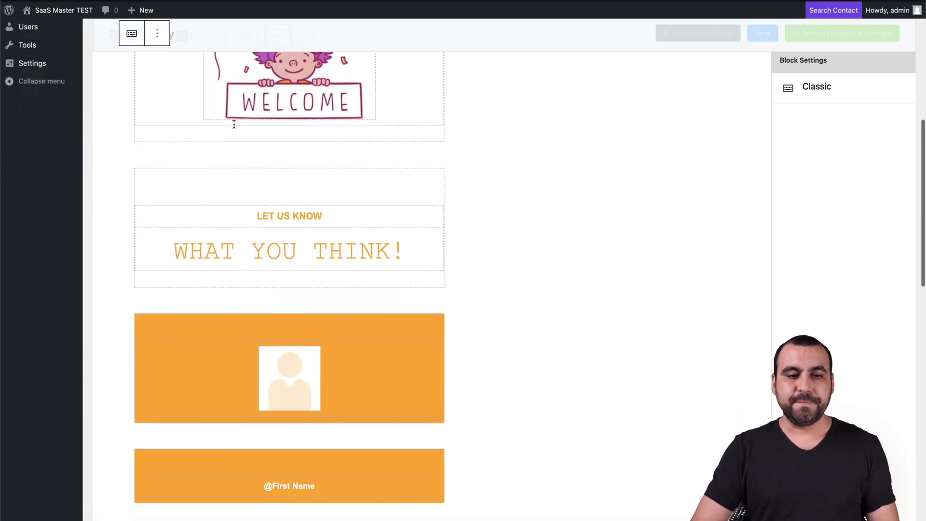
Step: Change the heading to 'WHAT YOU THINKS!' by adding an S after THINK
{"action": "left_click", "coordinate": [282, 251]}
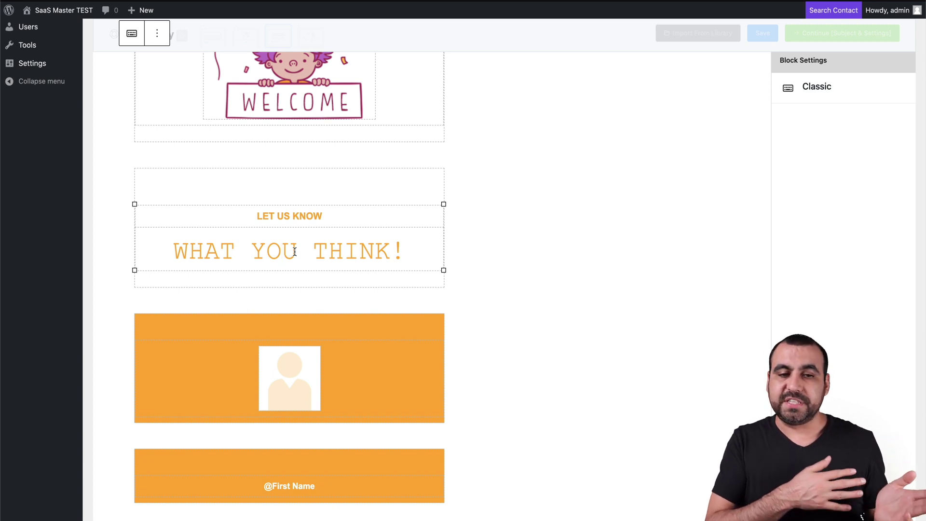
{"action": "scroll", "coordinate": [295, 251], "scroll_direction": "down", "scroll_amount": 5}
{"action": "left_click", "coordinate": [299, 184]}
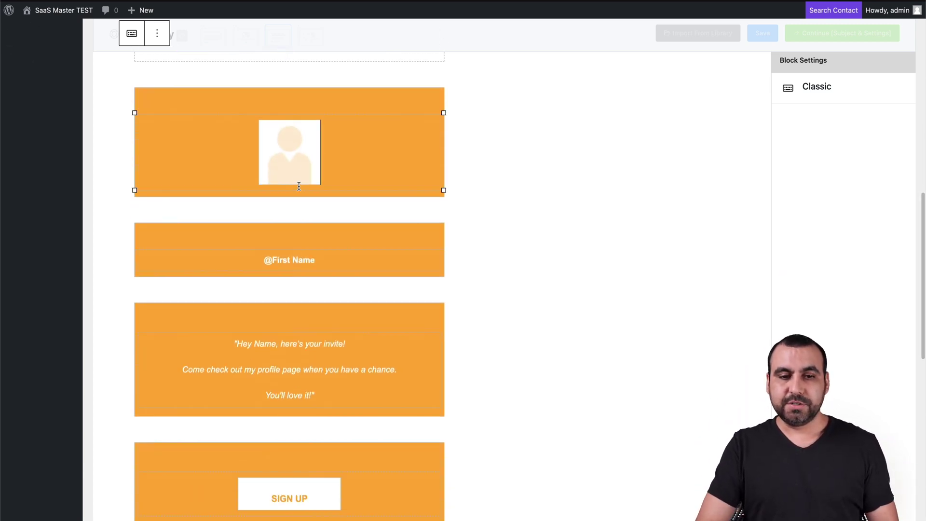
{"action": "scroll", "coordinate": [298, 147], "scroll_direction": "up", "scroll_amount": 7}
{"action": "left_click", "coordinate": [318, 197]}
{"action": "left_click", "coordinate": [333, 309]}
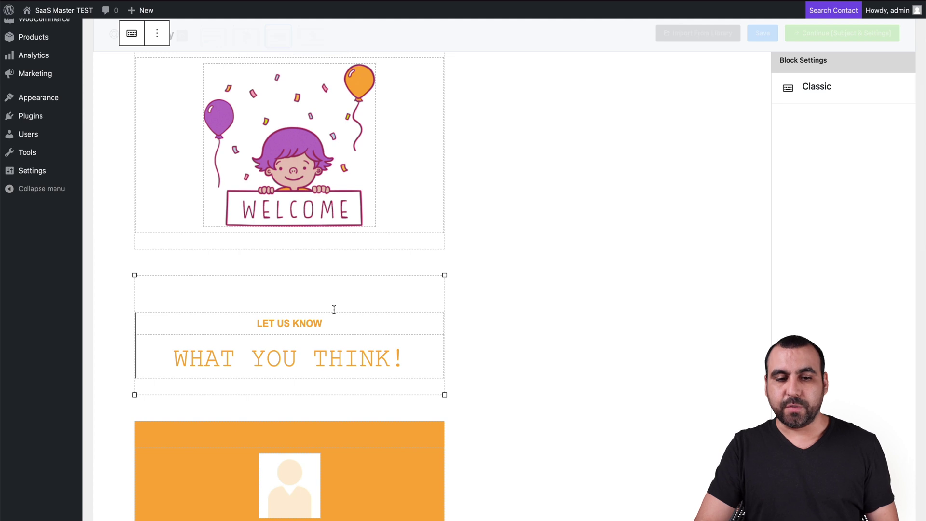
{"action": "left_click", "coordinate": [330, 342]}
{"action": "left_click", "coordinate": [388, 358]}
{"action": "type", "text": "S"}
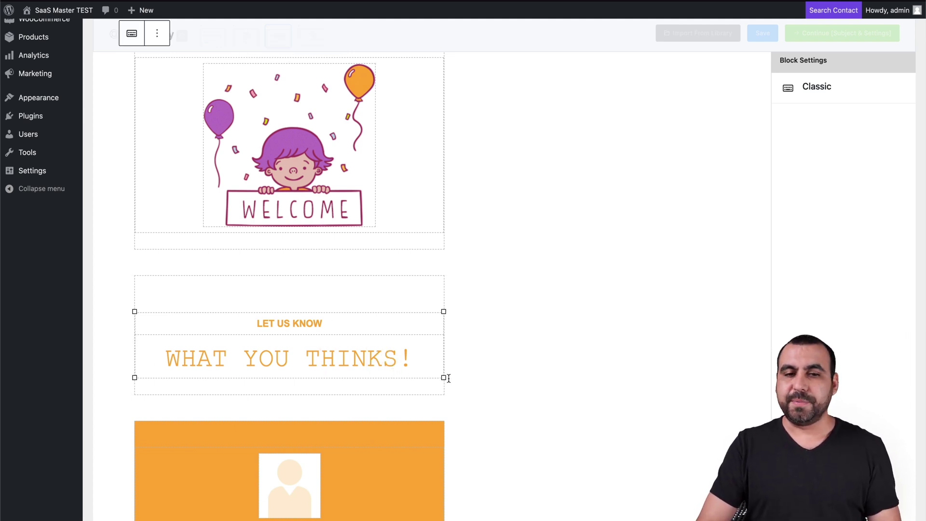
{"action": "scroll", "coordinate": [448, 377], "scroll_direction": "up", "scroll_amount": 6}
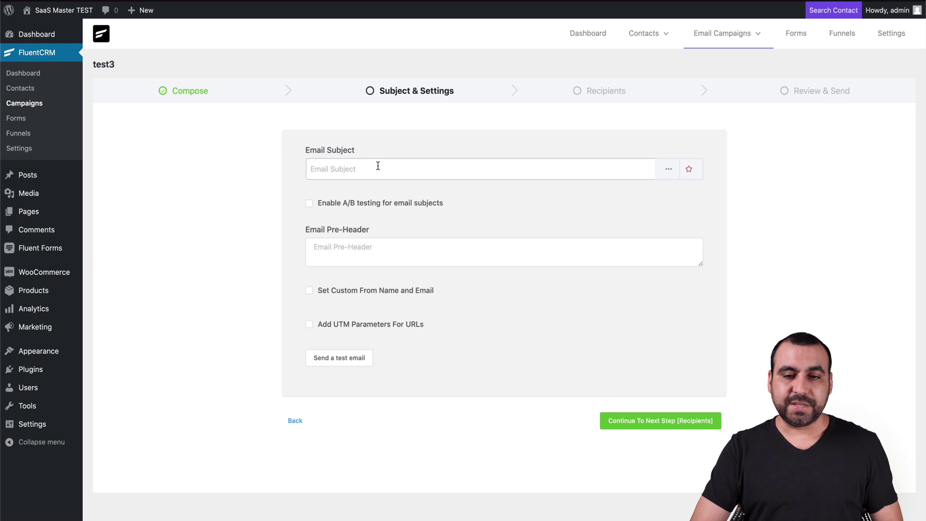
Step: Enter the email subject 'Check out this deal from FluentCRM' and browse the available smart codes
{"action": "left_click", "coordinate": [435, 168]}
{"action": "type", "text": "Che"}
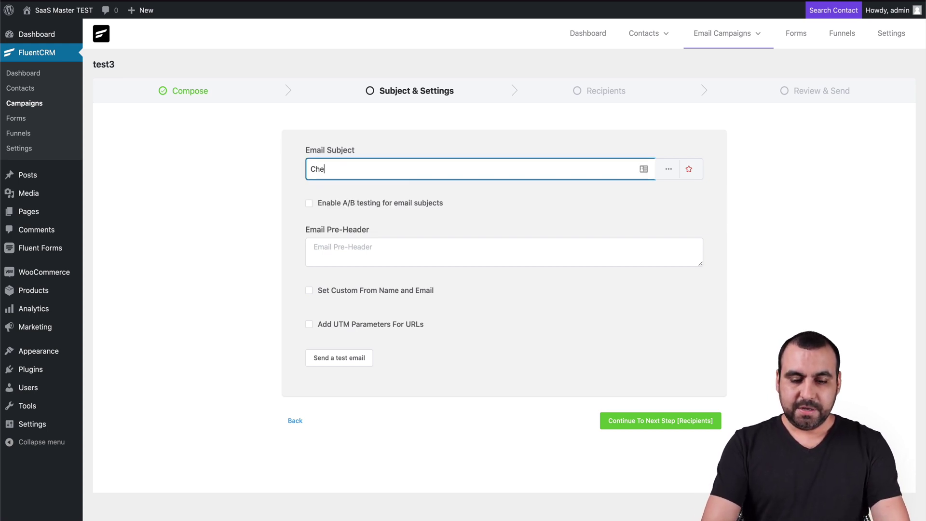
{"action": "type", "text": "ck out this deal "}
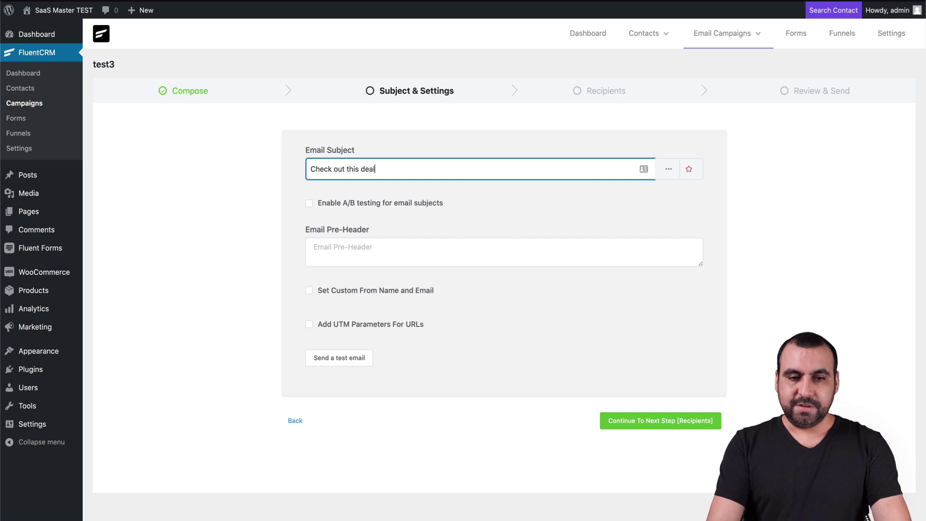
{"action": "type", "text": "from Fluen"}
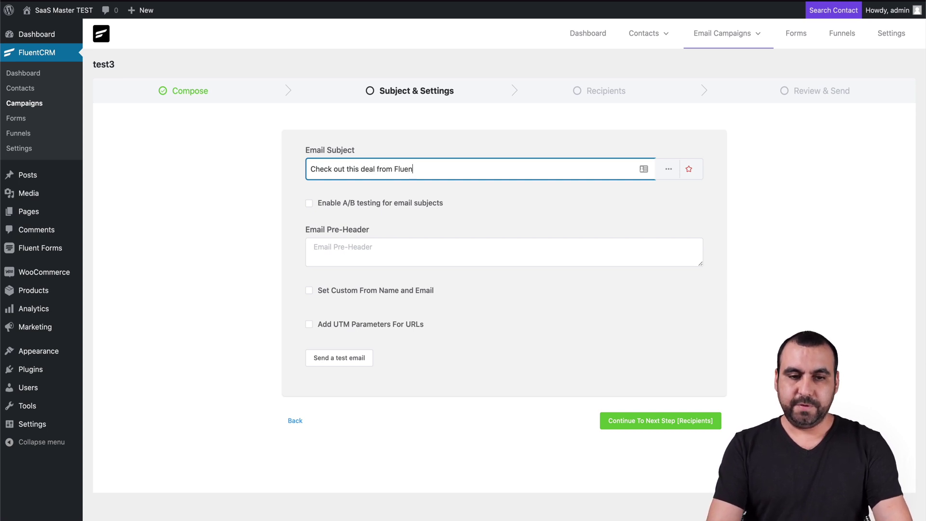
{"action": "type", "text": "tCRM"}
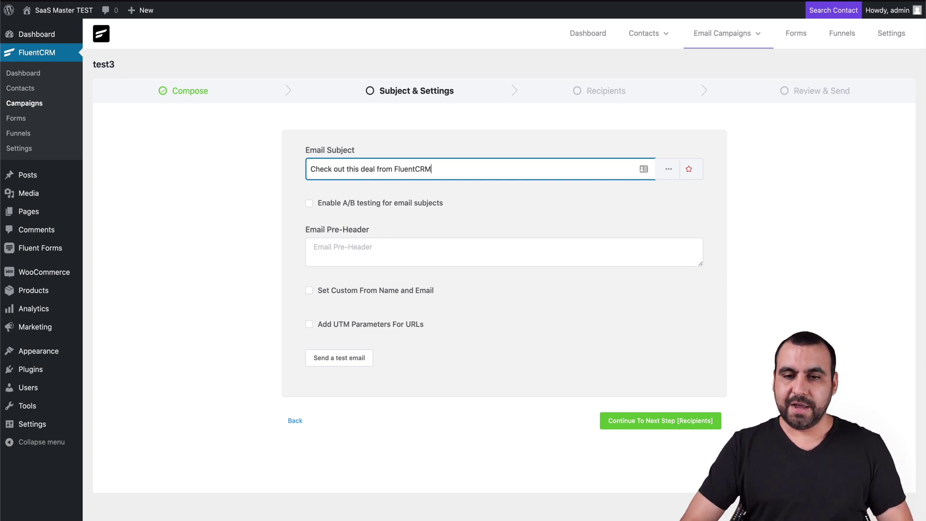
{"action": "left_click", "coordinate": [671, 170]}
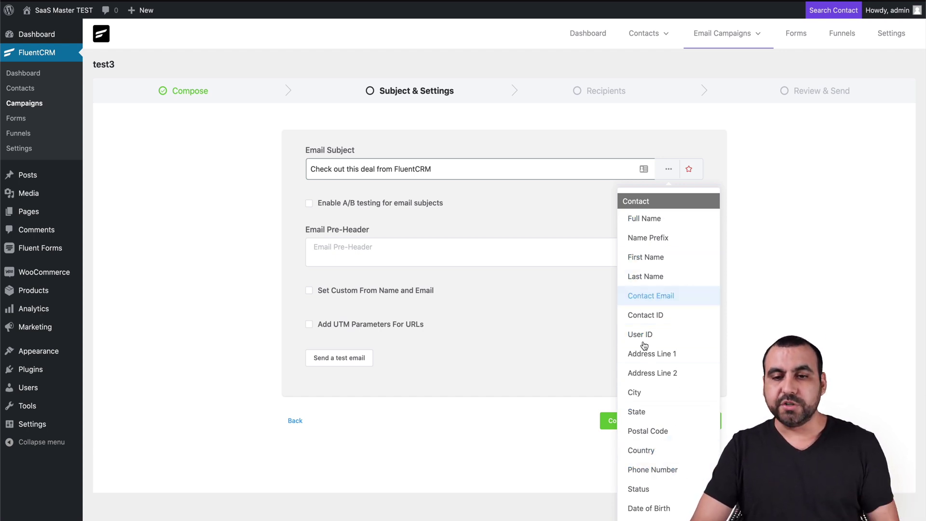
{"action": "left_click", "coordinate": [526, 191]}
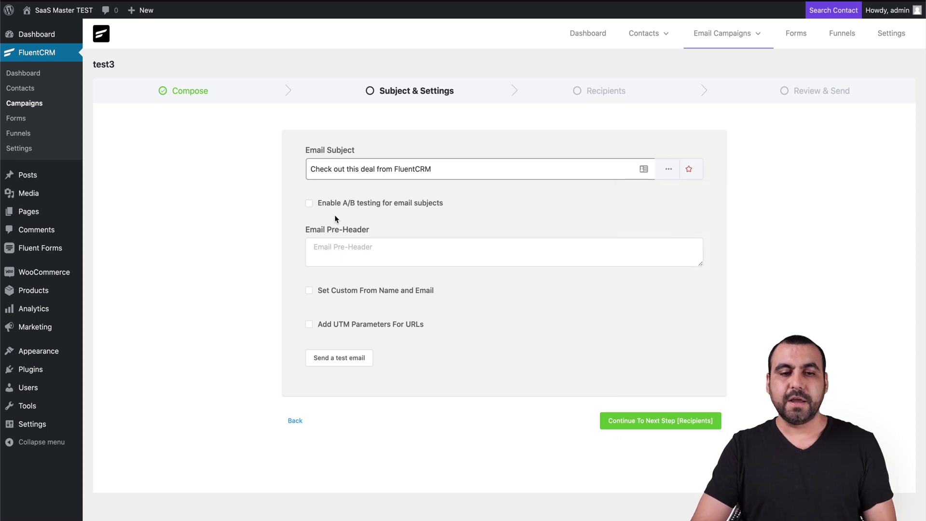
Step: Try A/B subject testing, nudging Subject Test 1's priority to 2 and back, then disable it
{"action": "left_click", "coordinate": [311, 205]}
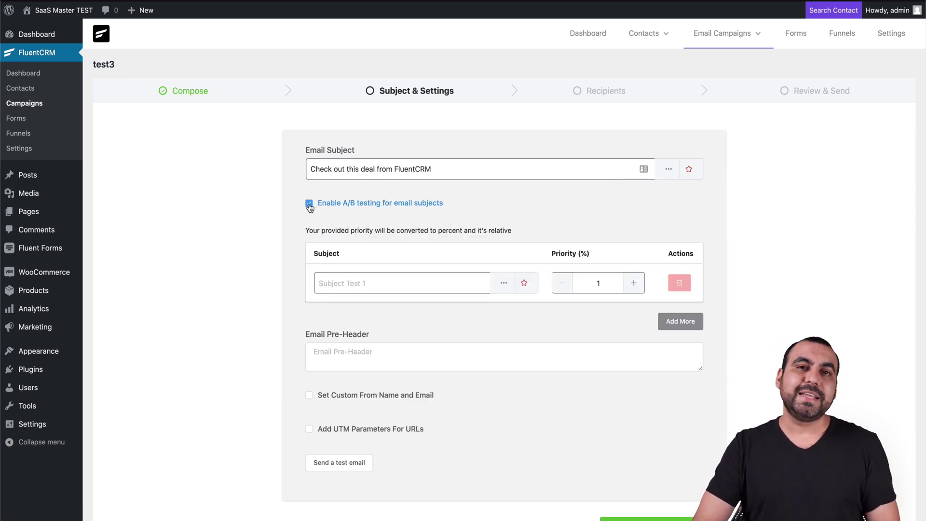
{"action": "left_click", "coordinate": [637, 289]}
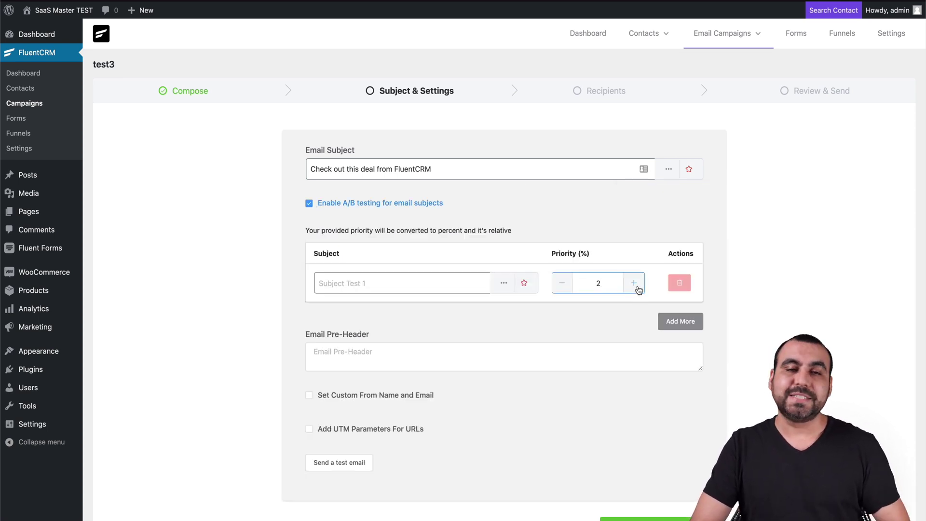
{"action": "left_click", "coordinate": [560, 284]}
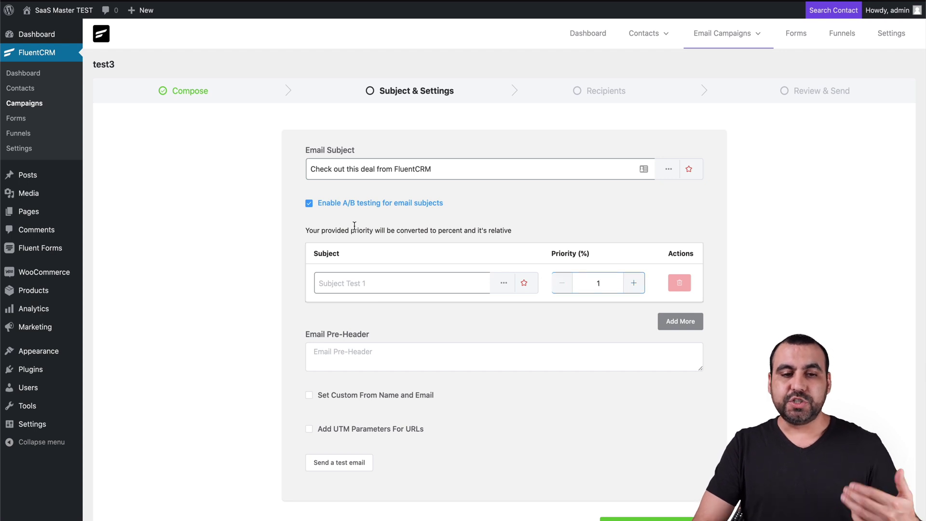
{"action": "left_click", "coordinate": [310, 204]}
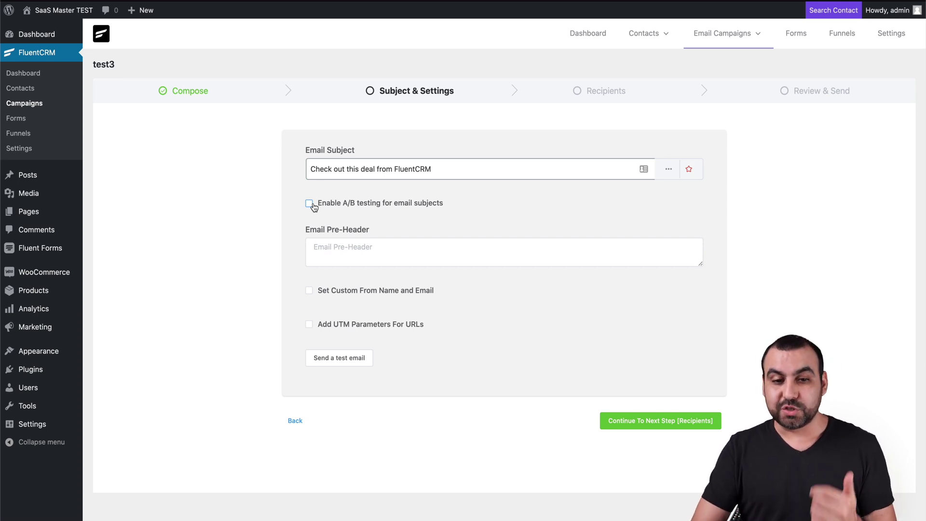
Step: Set the email pre-header to 'testing'
{"action": "left_click", "coordinate": [327, 246]}
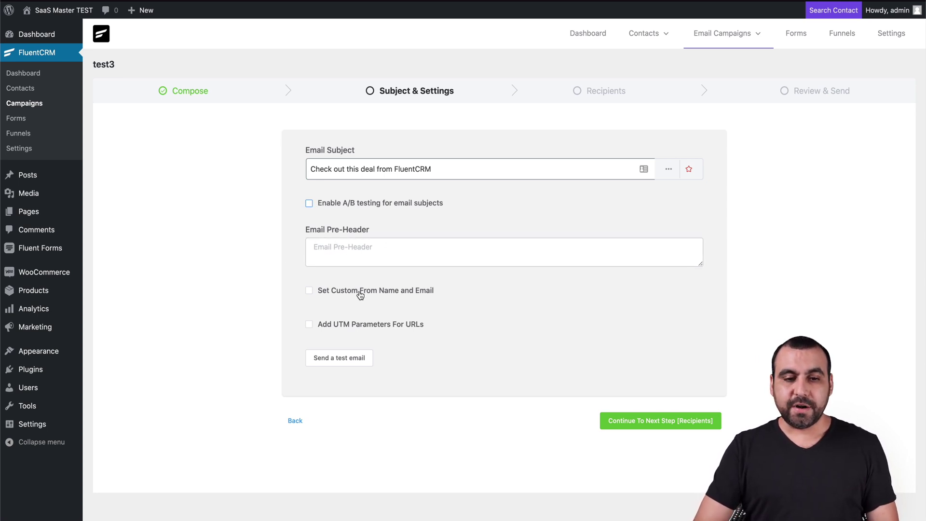
{"action": "left_click", "coordinate": [361, 251]}
{"action": "type", "text": "test"}
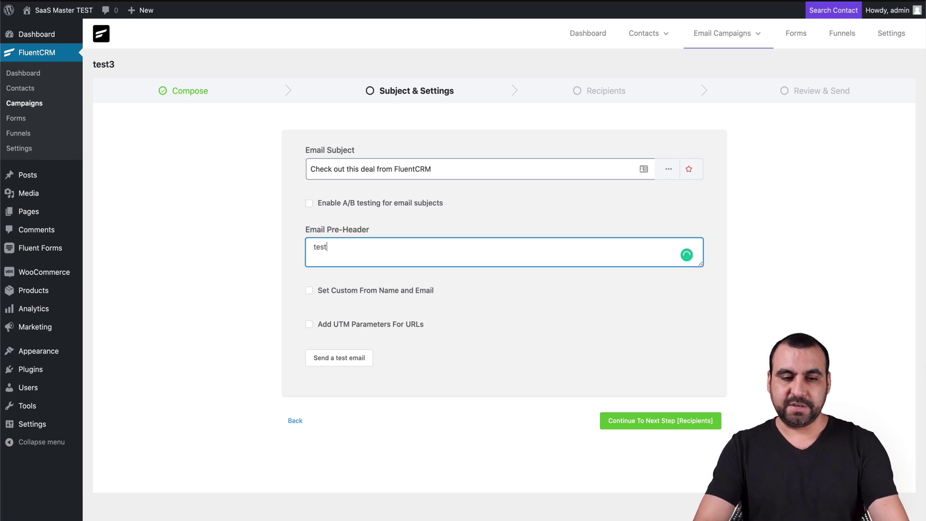
{"action": "type", "text": "ing"}
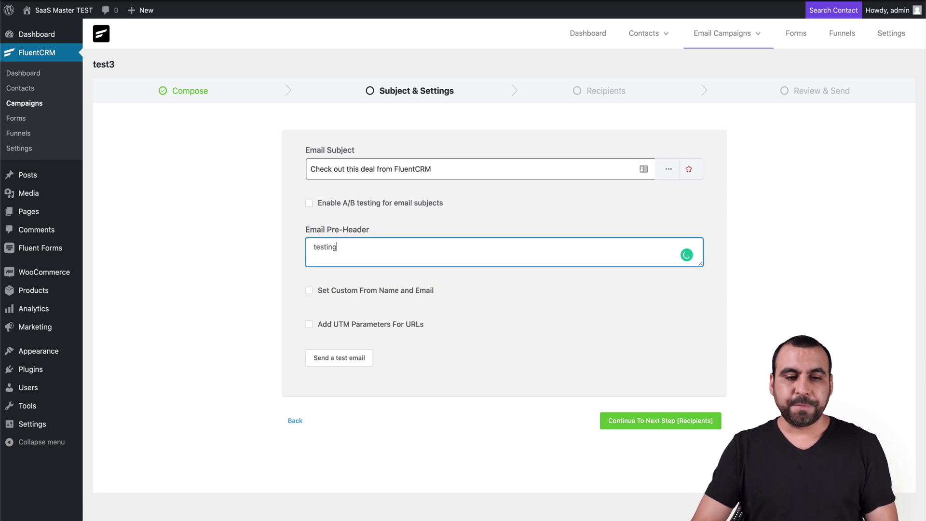
Step: Try and switch off custom sender and UTM parameter options, then send a test email
{"action": "left_click", "coordinate": [373, 296]}
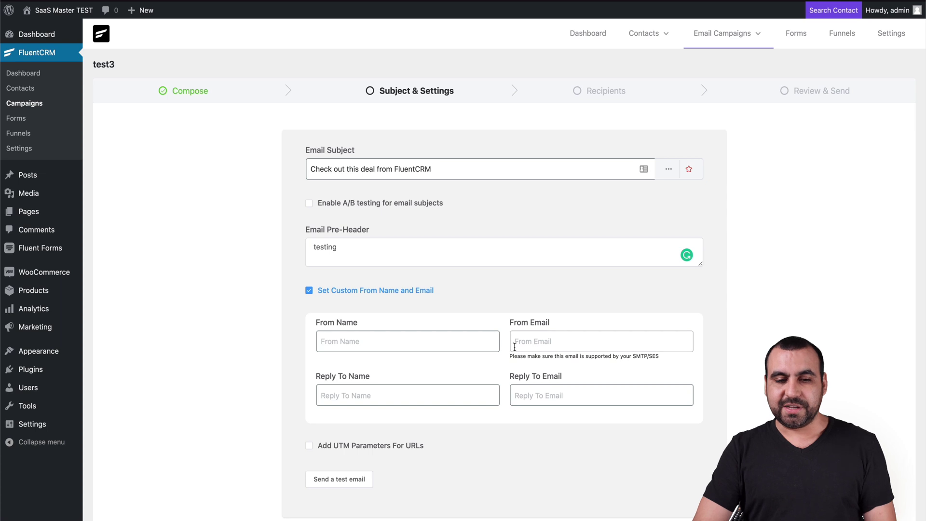
{"action": "left_click", "coordinate": [465, 343]}
{"action": "left_click", "coordinate": [308, 291]}
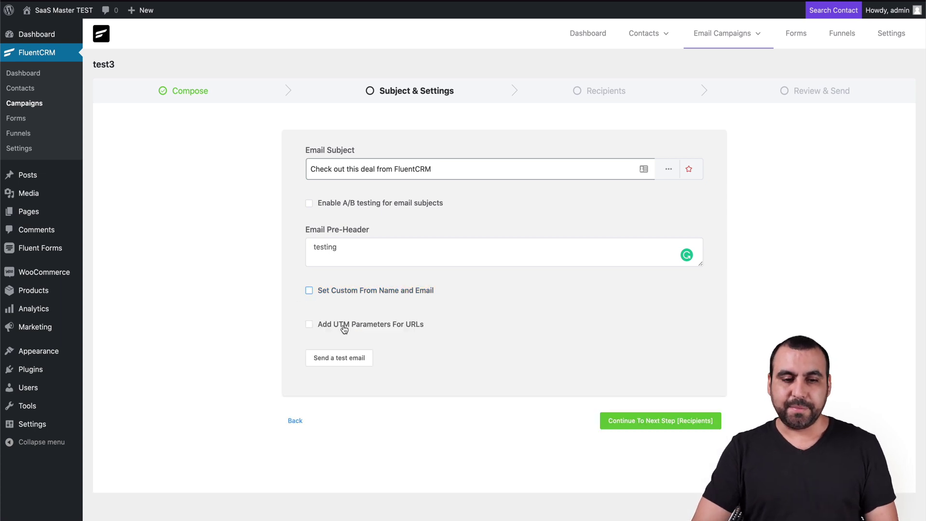
{"action": "scroll", "coordinate": [344, 330], "scroll_direction": "down", "scroll_amount": 1}
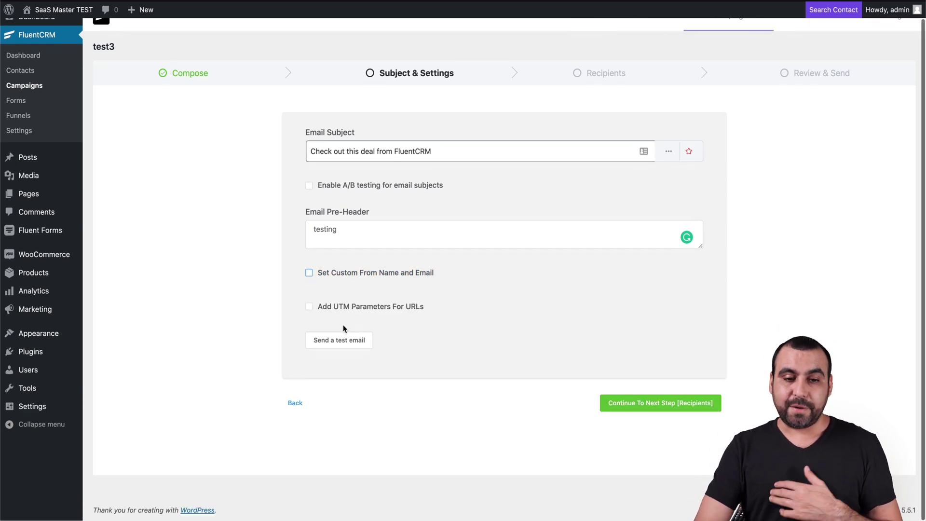
{"action": "left_click", "coordinate": [309, 308]}
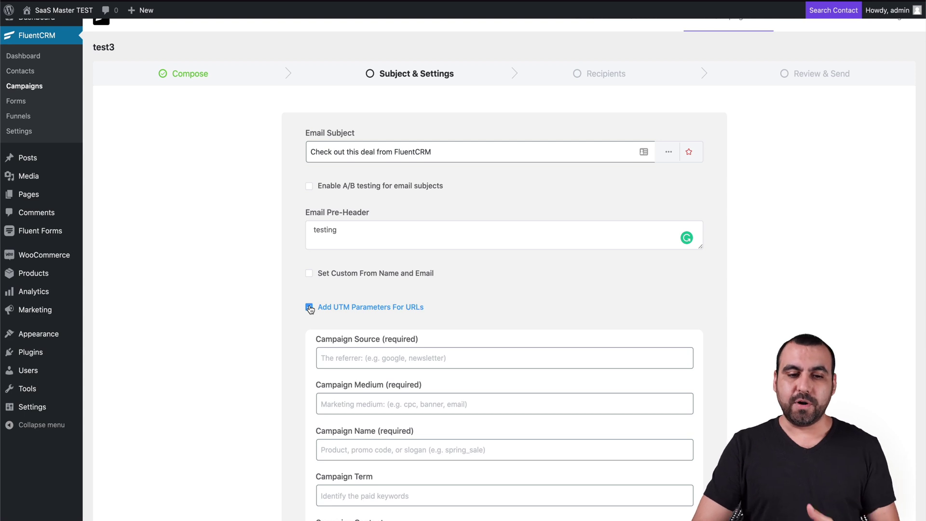
{"action": "left_click", "coordinate": [309, 307]}
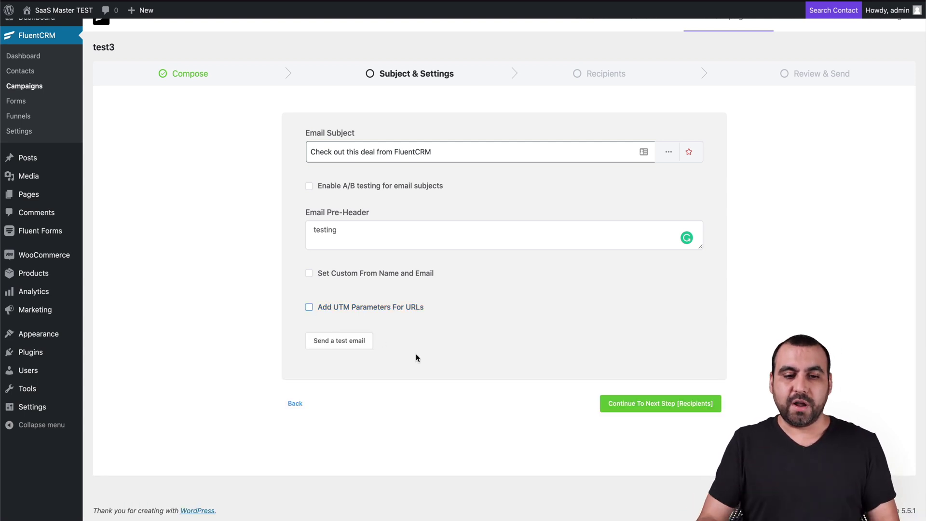
{"action": "left_click", "coordinate": [350, 341]}
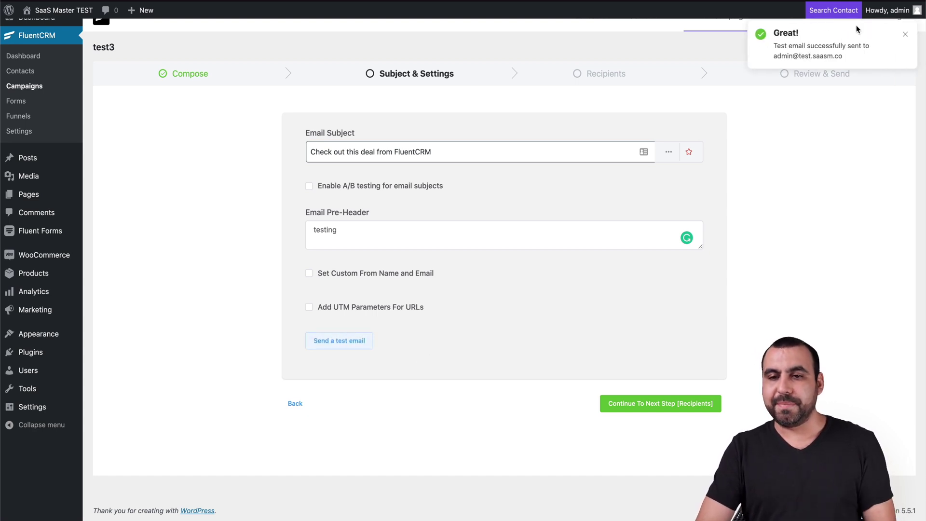
Step: Check the test email's sent confirmation and advance the test3 campaign to the Recipients step
{"action": "left_click_drag", "start_coordinate": [772, 55], "coordinate": [858, 56]}
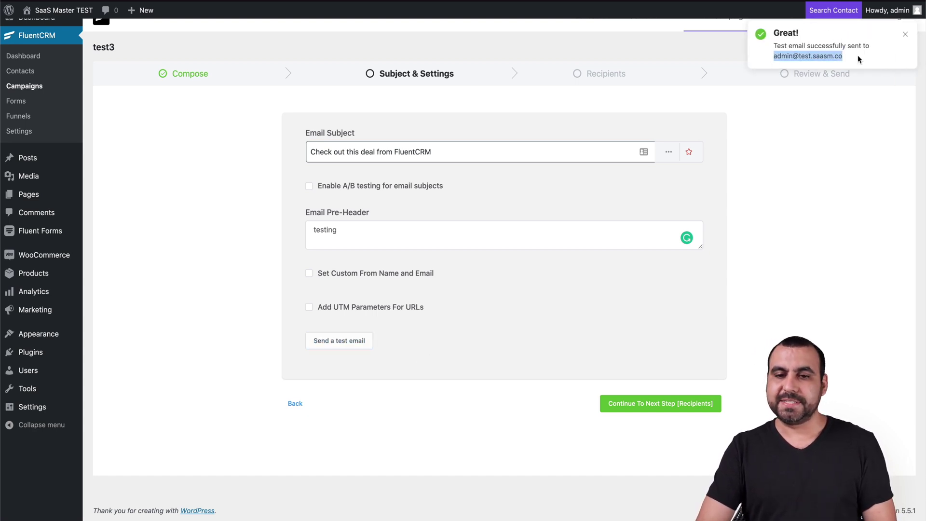
{"action": "left_click", "coordinate": [809, 229]}
{"action": "left_click", "coordinate": [650, 404]}
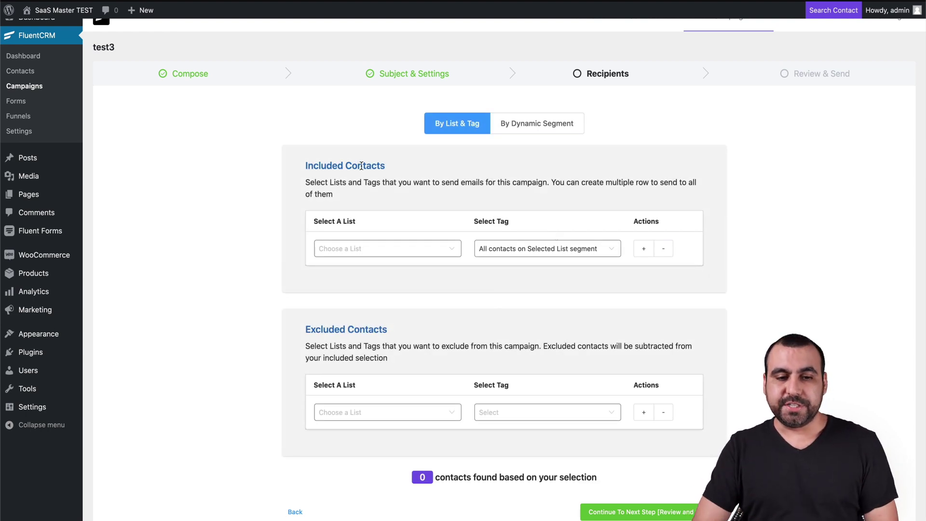
Step: Include contacts from the Youtube list tagged customer, finding 1 contact
{"action": "left_click", "coordinate": [422, 252]}
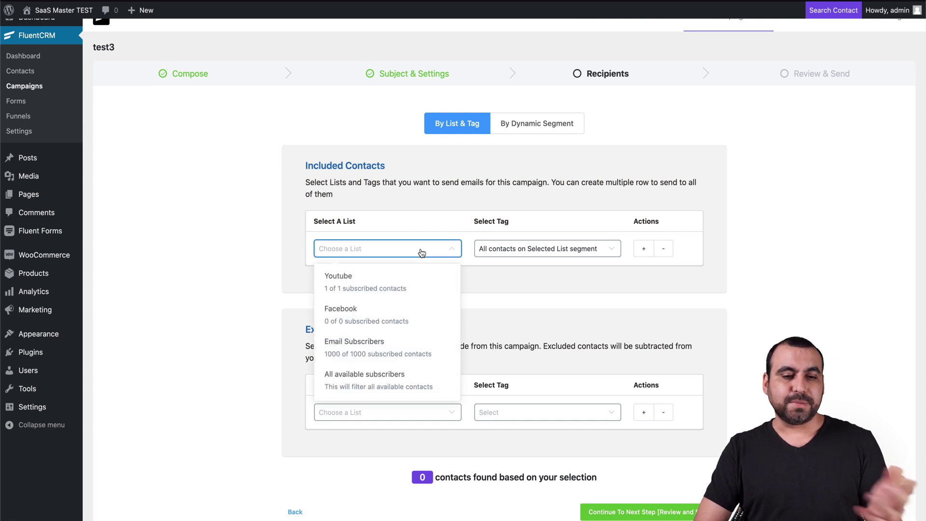
{"action": "left_click", "coordinate": [390, 287]}
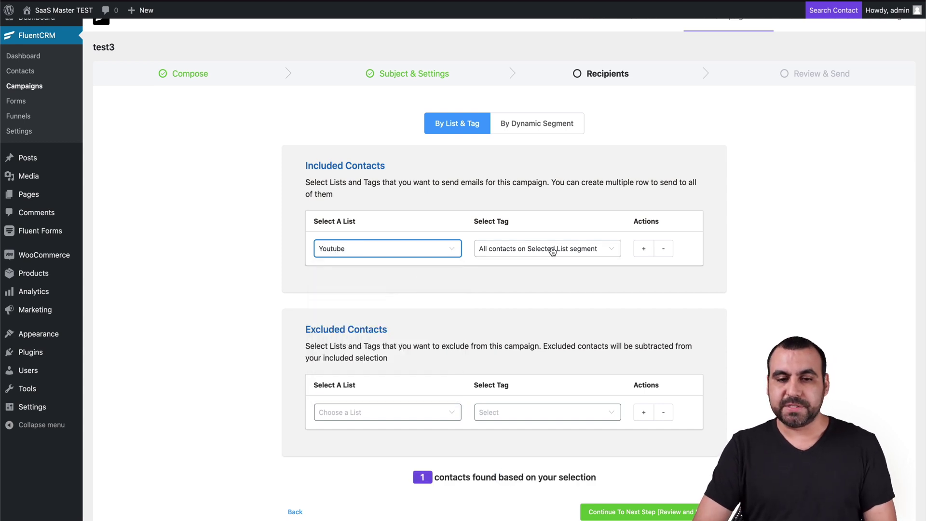
{"action": "left_click", "coordinate": [570, 248]}
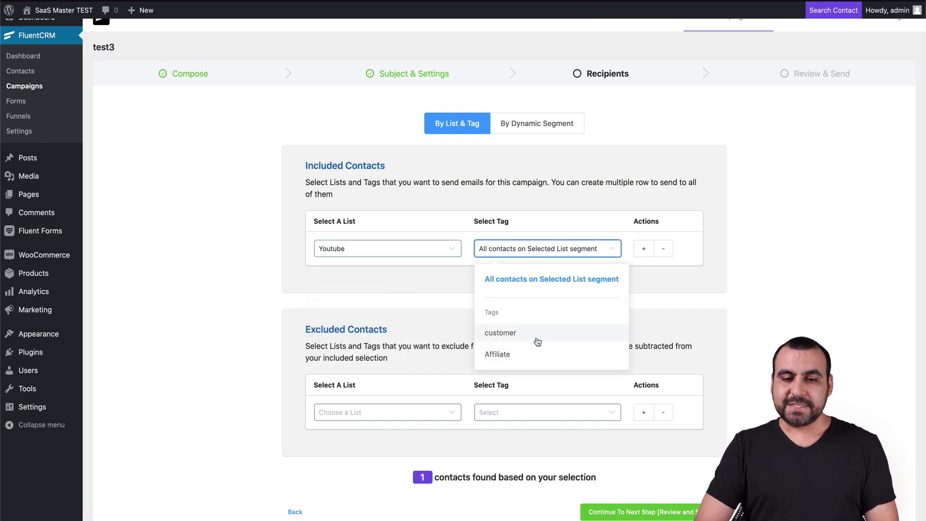
{"action": "left_click", "coordinate": [535, 338]}
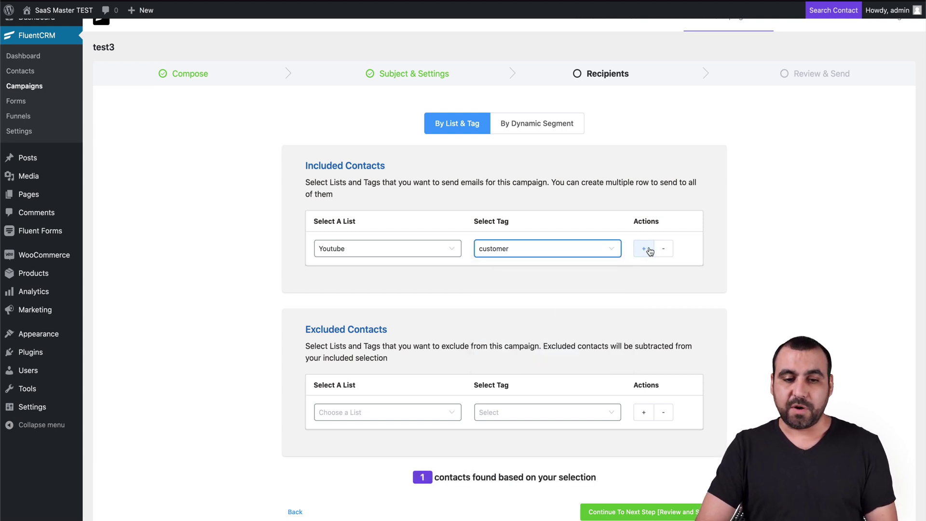
{"action": "scroll", "coordinate": [650, 251], "scroll_direction": "down", "scroll_amount": 2}
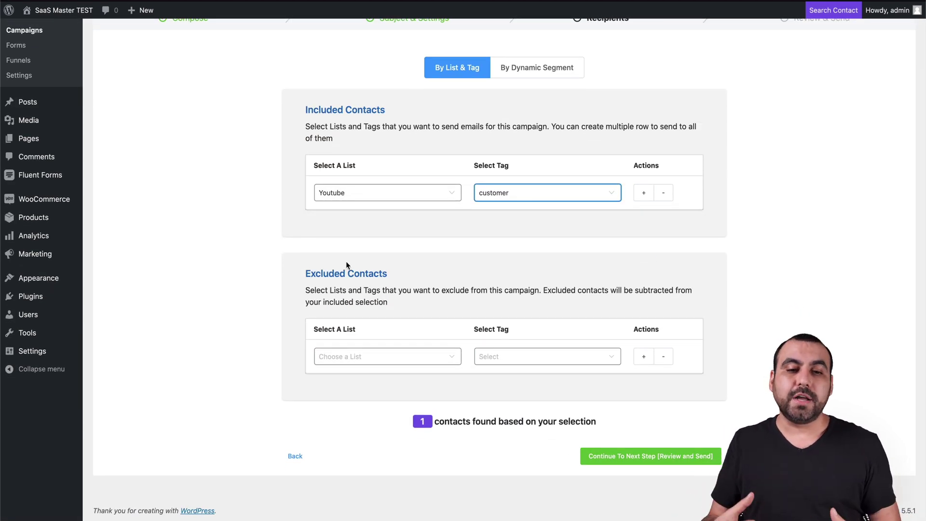
Step: Change the included list to Email Subscribers, trying Affiliate before settling on the customer tag
{"action": "left_click", "coordinate": [392, 359]}
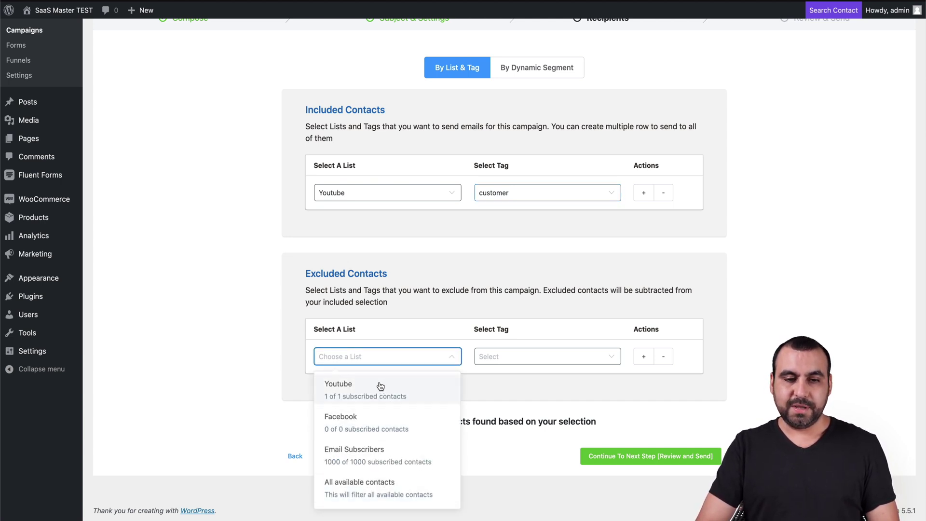
{"action": "left_click", "coordinate": [385, 208]}
{"action": "left_click", "coordinate": [381, 195]}
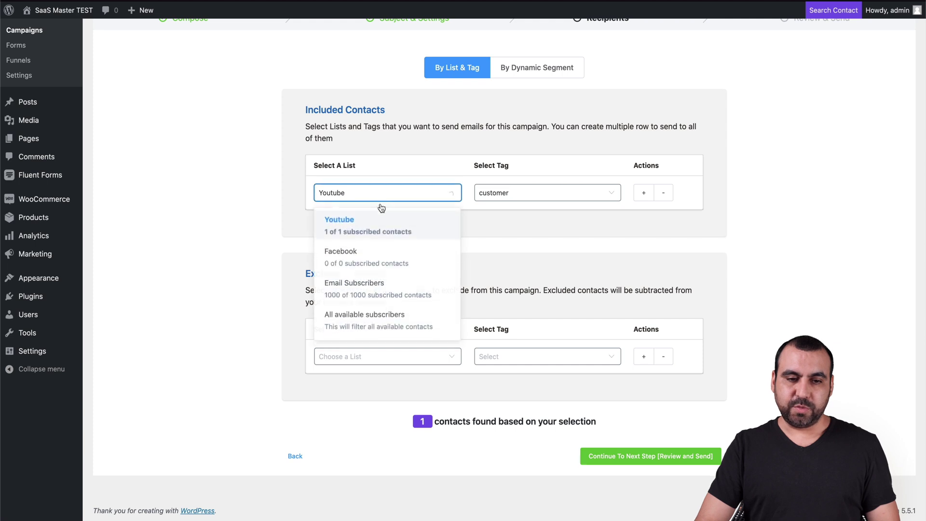
{"action": "left_click", "coordinate": [385, 298]}
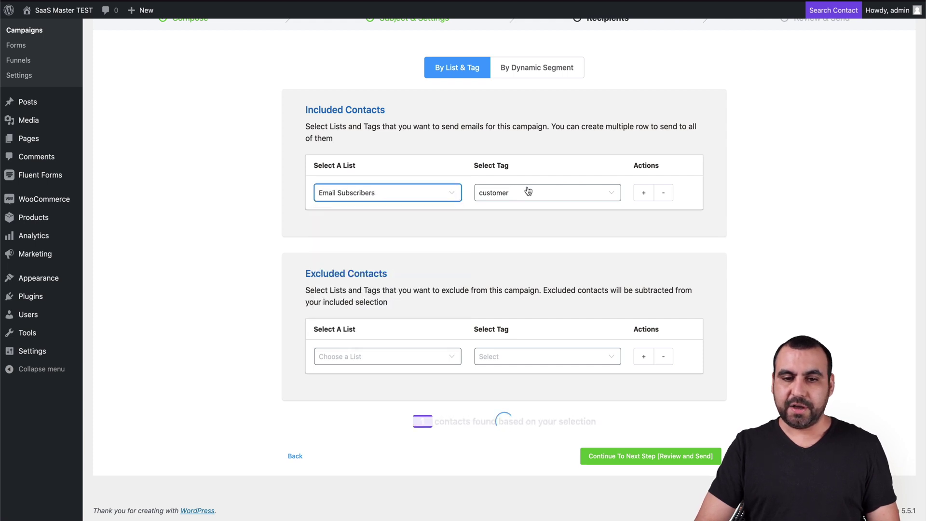
{"action": "left_click", "coordinate": [610, 195]}
{"action": "left_click", "coordinate": [530, 304]}
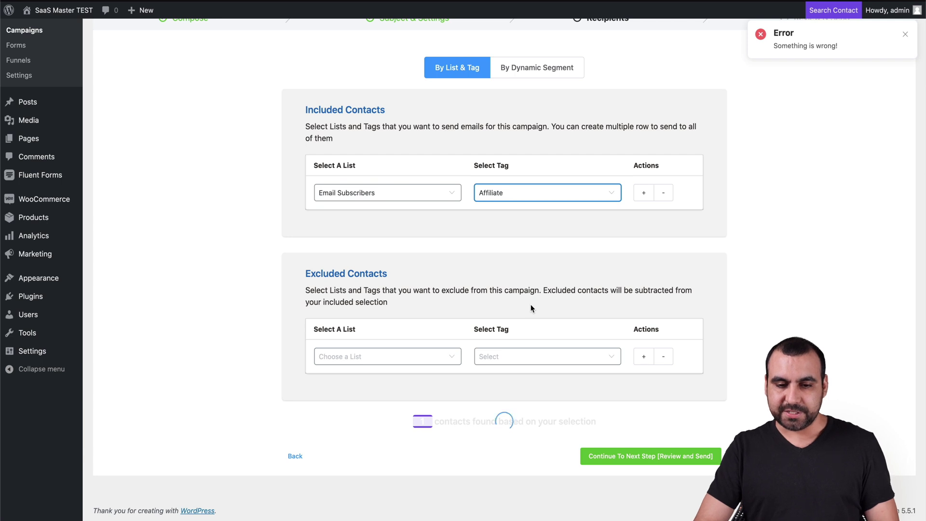
{"action": "left_click", "coordinate": [517, 196]}
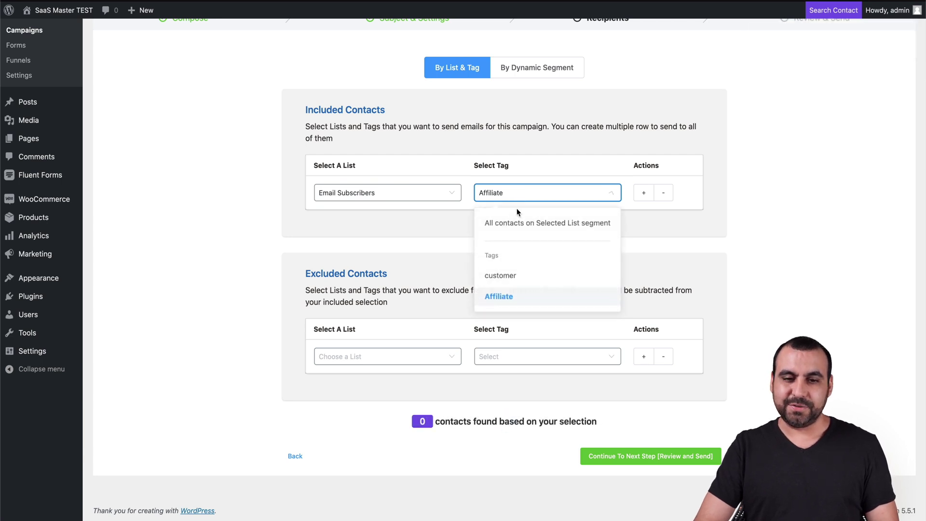
{"action": "left_click", "coordinate": [515, 271]}
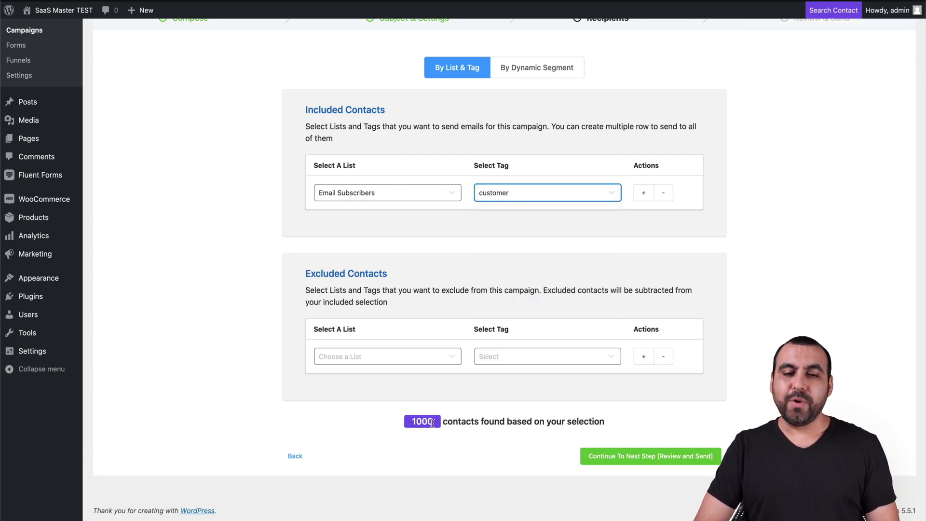
{"action": "left_click", "coordinate": [403, 355]}
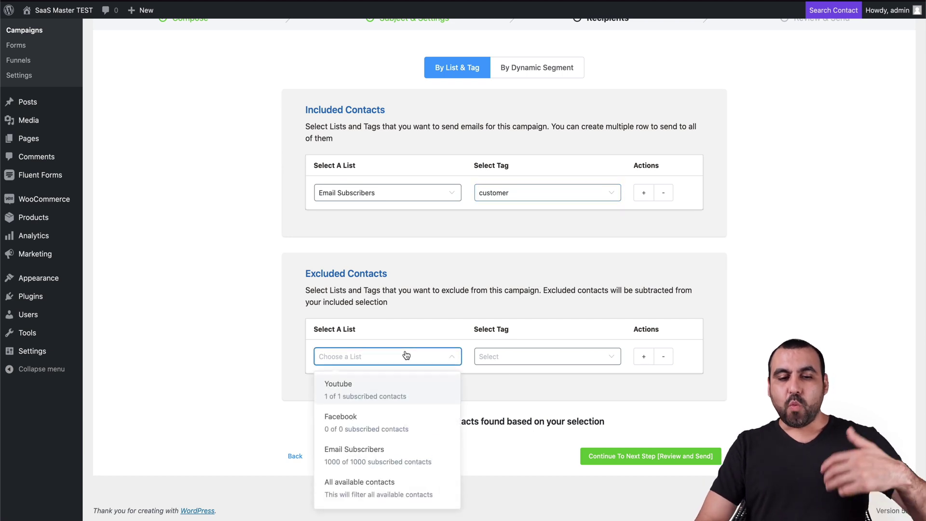
Step: Exclude customer-tagged contacts from the Email Subscribers list, then clear that excluded tag
{"action": "left_click", "coordinate": [398, 462]}
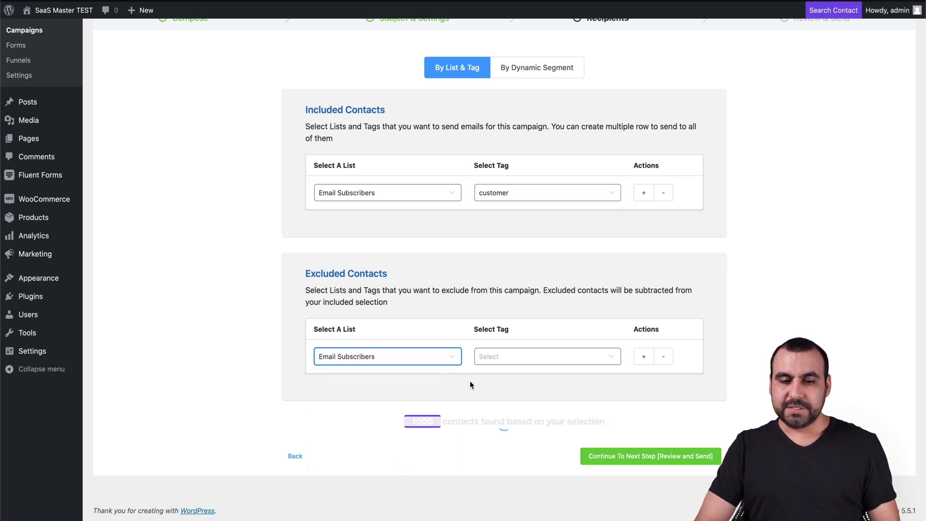
{"action": "left_click", "coordinate": [550, 355]}
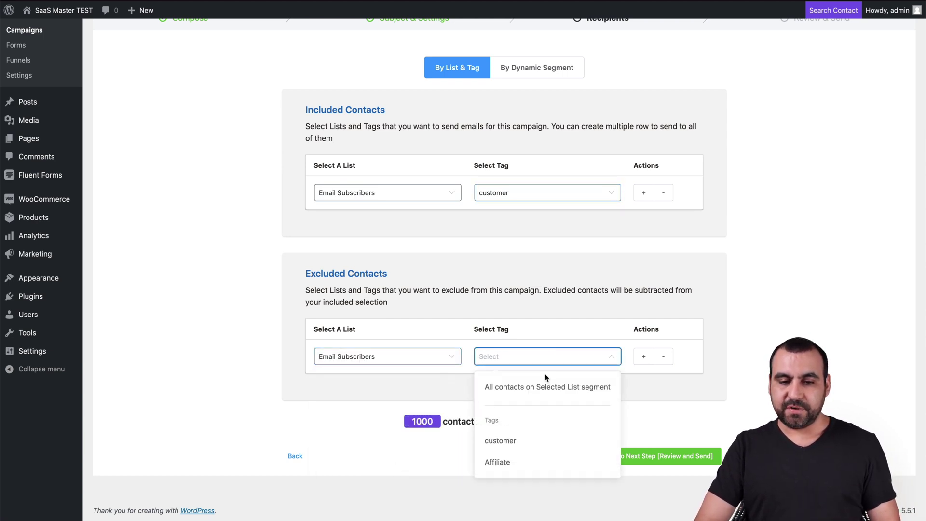
{"action": "left_click", "coordinate": [531, 440]}
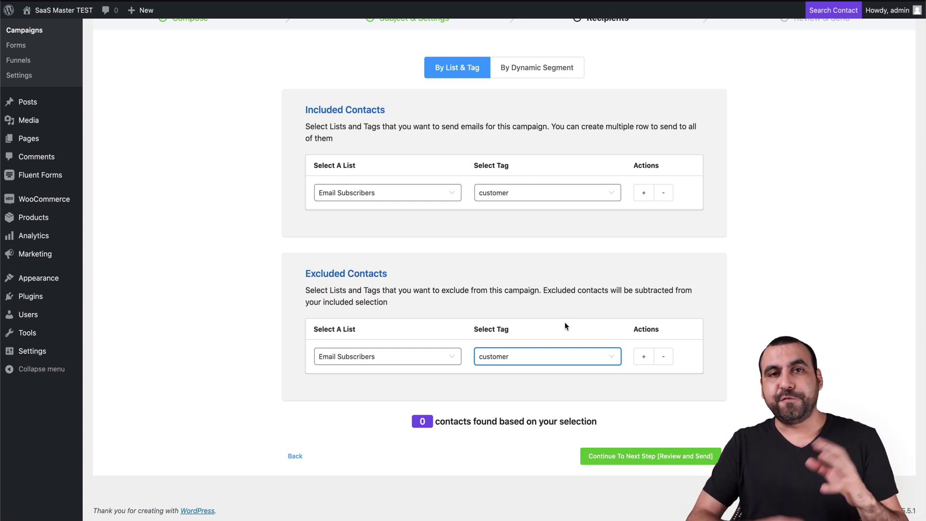
{"action": "left_click", "coordinate": [555, 358]}
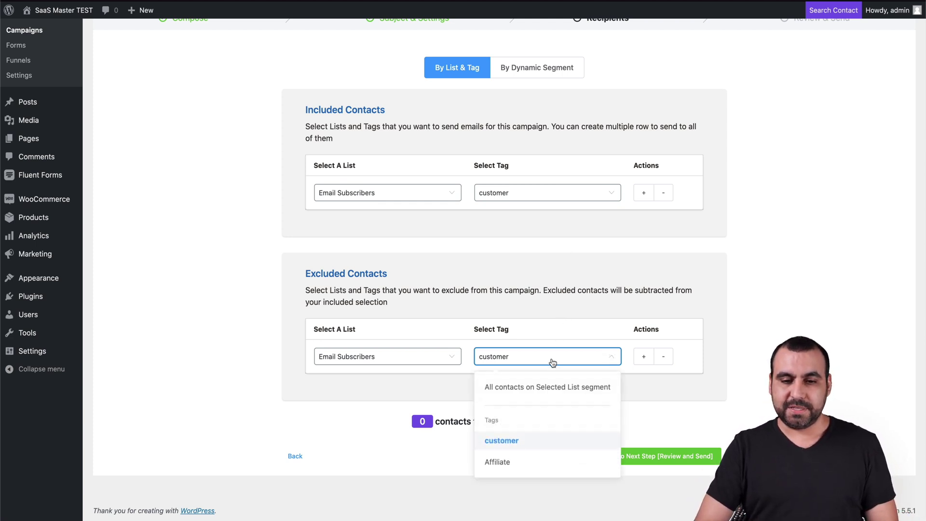
{"action": "left_click", "coordinate": [670, 358]}
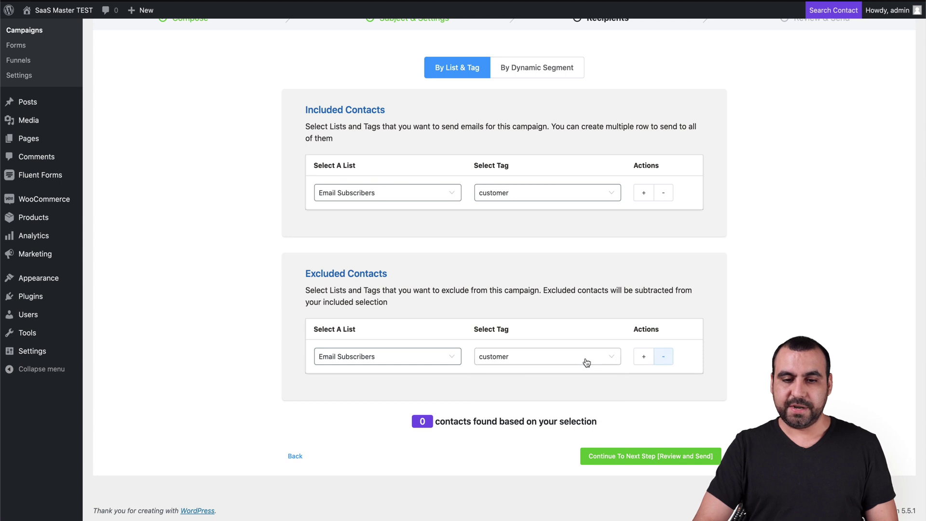
Step: Exclude Affiliate-tagged contacts from All available contacts and continue to Review and Send
{"action": "left_click", "coordinate": [451, 364]}
{"action": "left_click", "coordinate": [567, 417]}
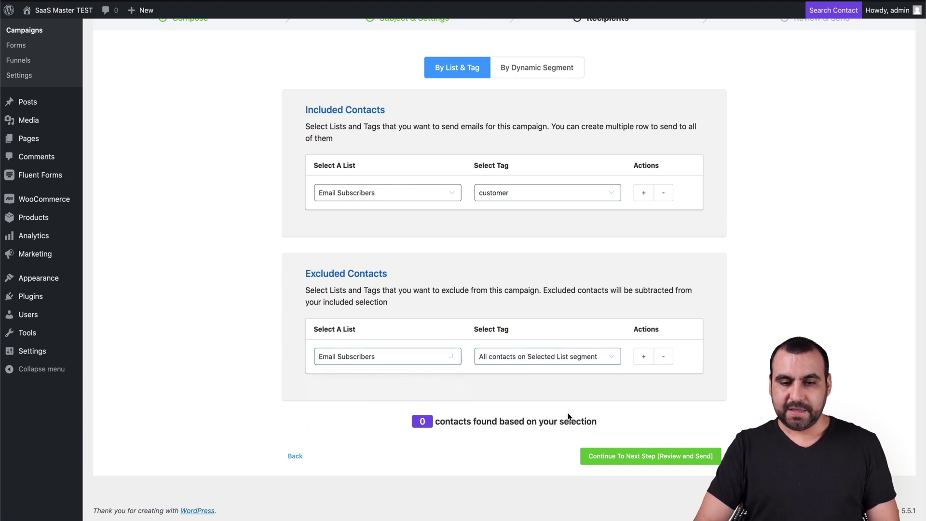
{"action": "left_click", "coordinate": [440, 358]}
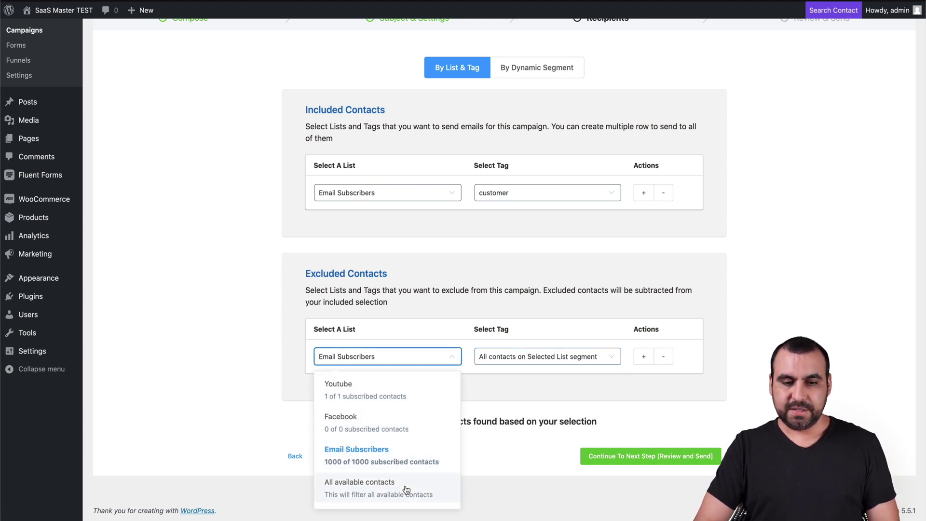
{"action": "left_click", "coordinate": [406, 487]}
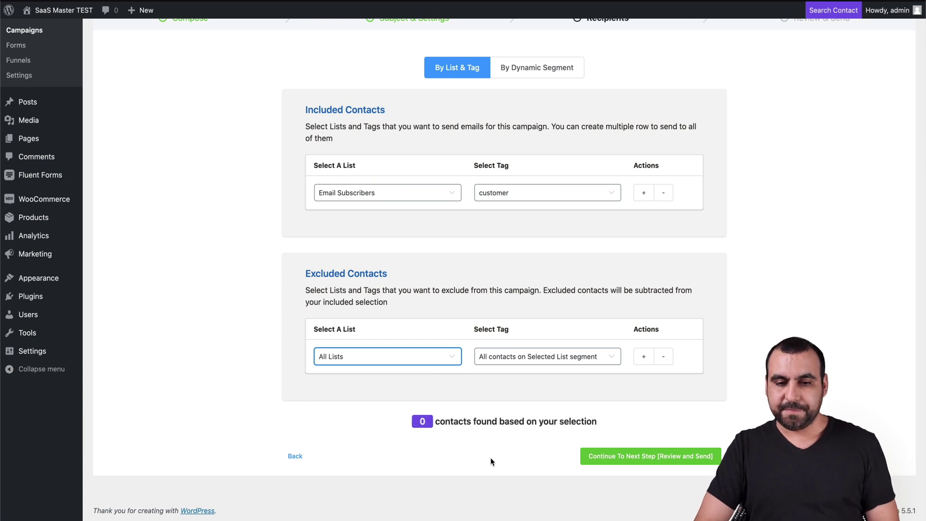
{"action": "left_click", "coordinate": [395, 361]}
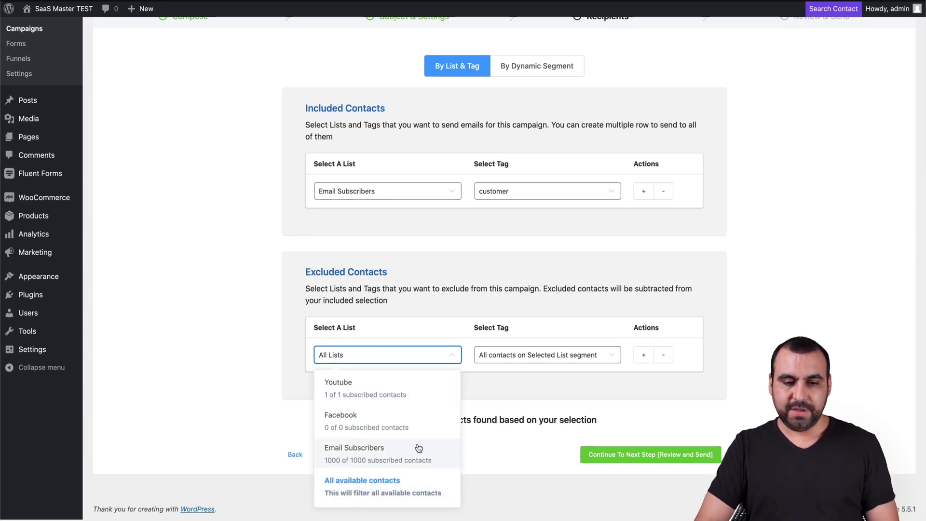
{"action": "left_click", "coordinate": [415, 473]}
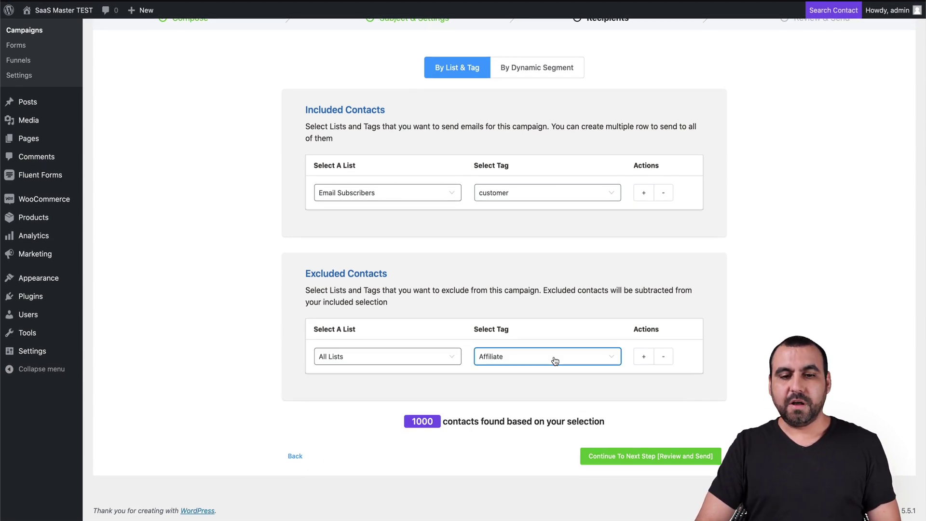
{"action": "left_click", "coordinate": [587, 362]}
{"action": "left_click", "coordinate": [511, 464]}
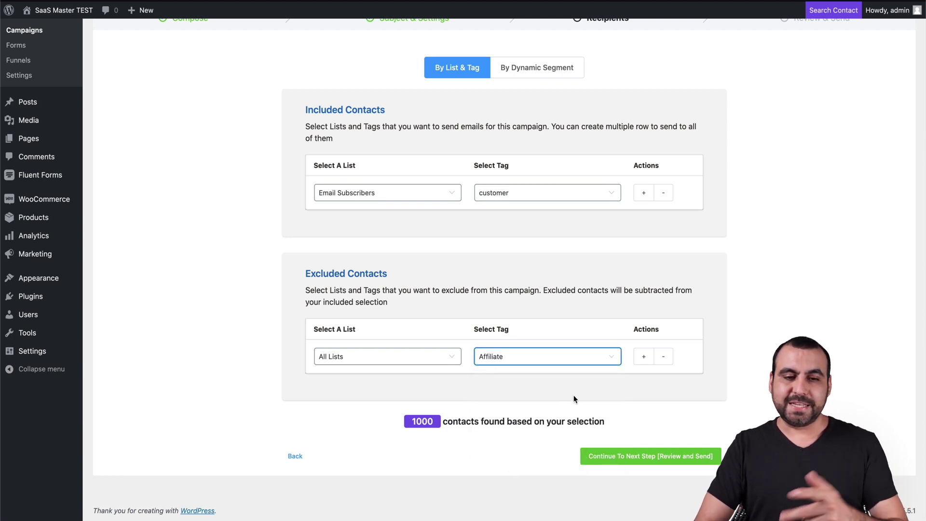
{"action": "left_click", "coordinate": [652, 459]}
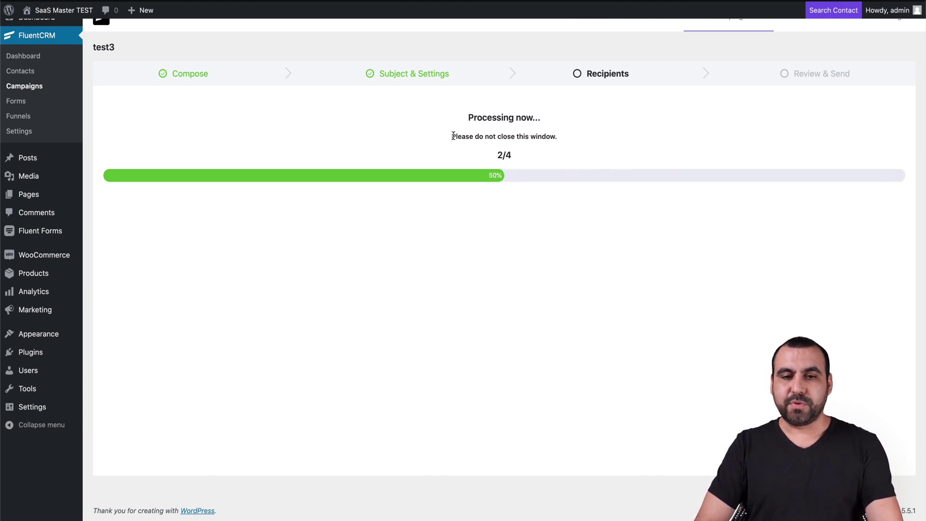
Step: Review the test3 campaign's email preview with its 1000 attached recipients
{"action": "left_click_drag", "start_coordinate": [452, 136], "coordinate": [543, 137]}
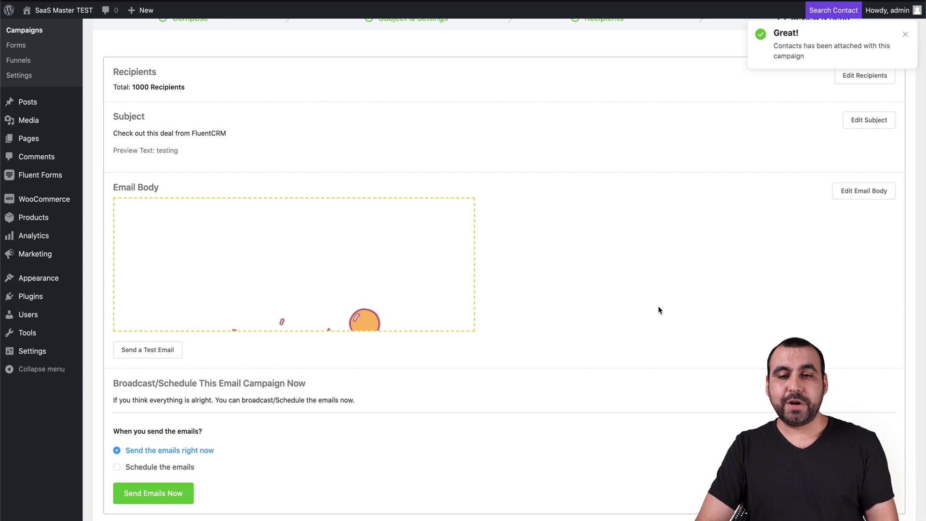
{"action": "scroll", "coordinate": [659, 309], "scroll_direction": "up", "scroll_amount": 2}
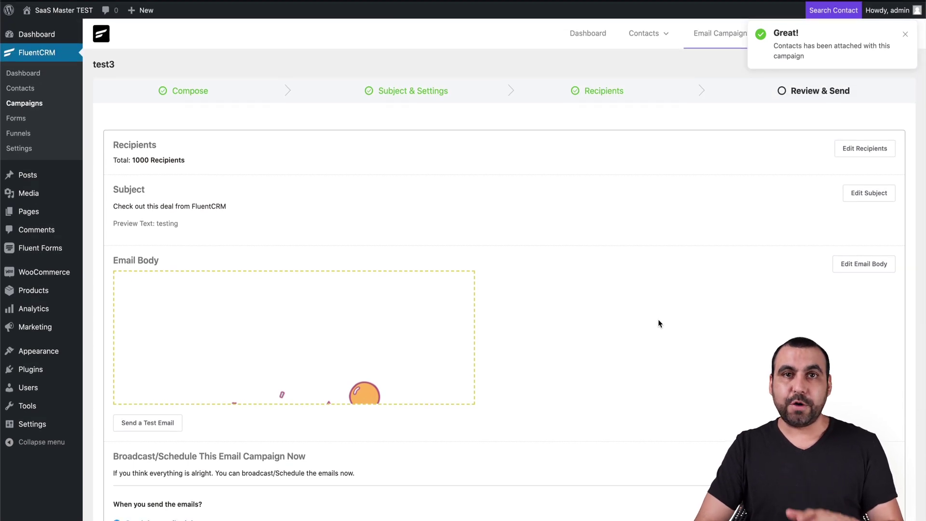
{"action": "scroll", "coordinate": [658, 323], "scroll_direction": "down", "scroll_amount": 2}
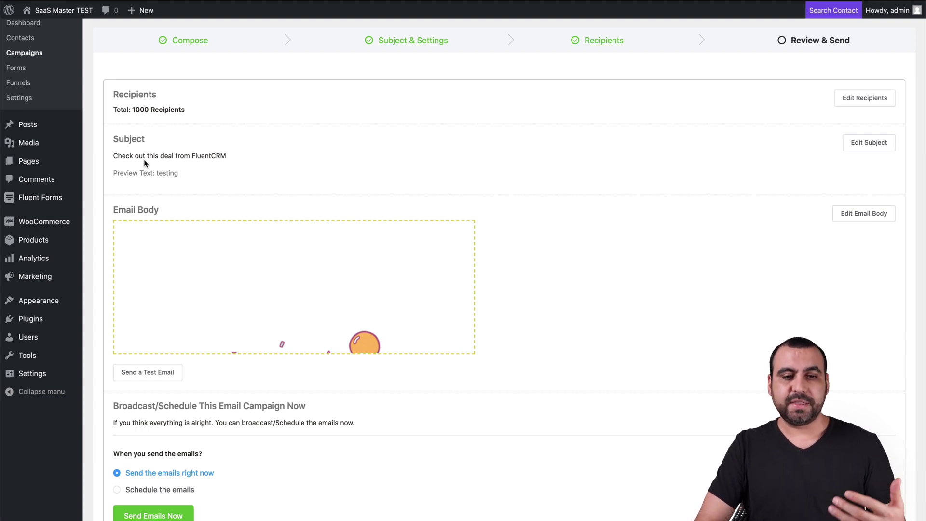
{"action": "scroll", "coordinate": [143, 159], "scroll_direction": "down", "scroll_amount": 2}
{"action": "scroll", "coordinate": [223, 160], "scroll_direction": "down", "scroll_amount": 15}
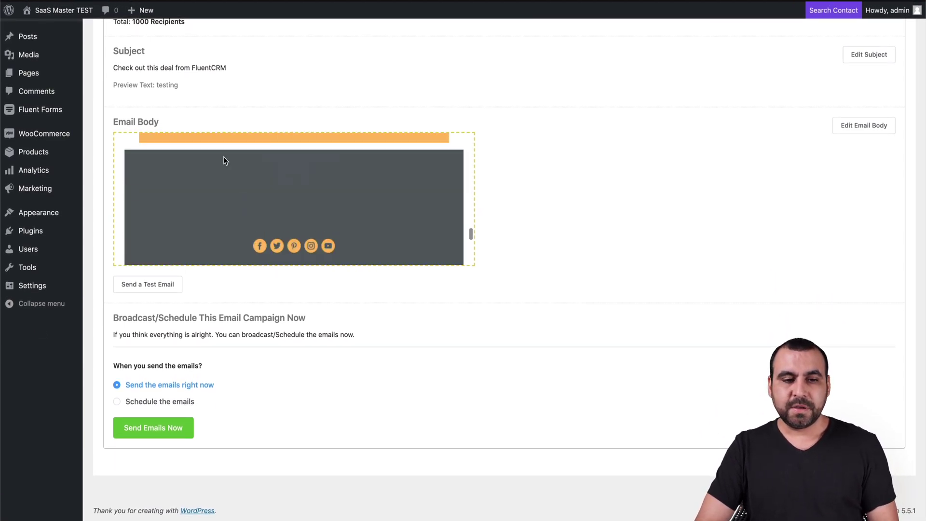
{"action": "scroll", "coordinate": [223, 156], "scroll_direction": "down", "scroll_amount": 2}
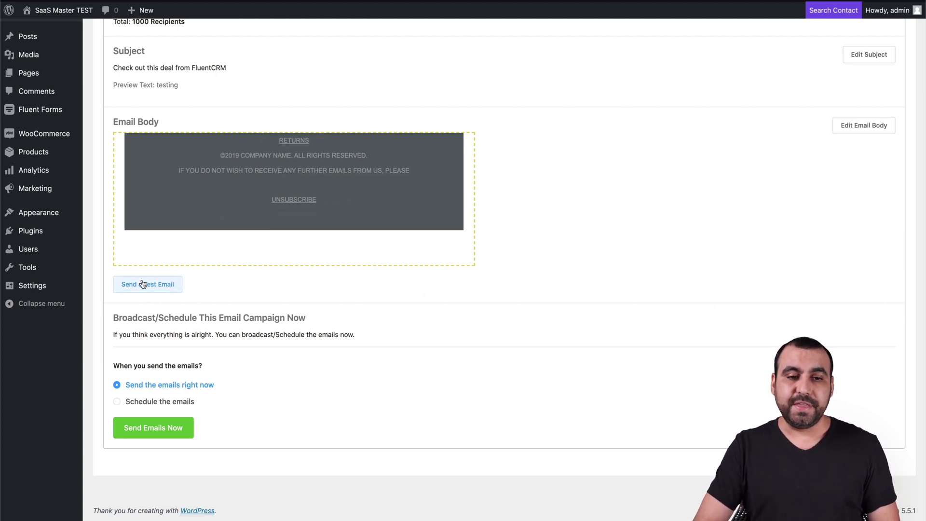
{"action": "scroll", "coordinate": [287, 189], "scroll_direction": "up", "scroll_amount": 15}
{"action": "scroll", "coordinate": [291, 222], "scroll_direction": "up", "scroll_amount": 5}
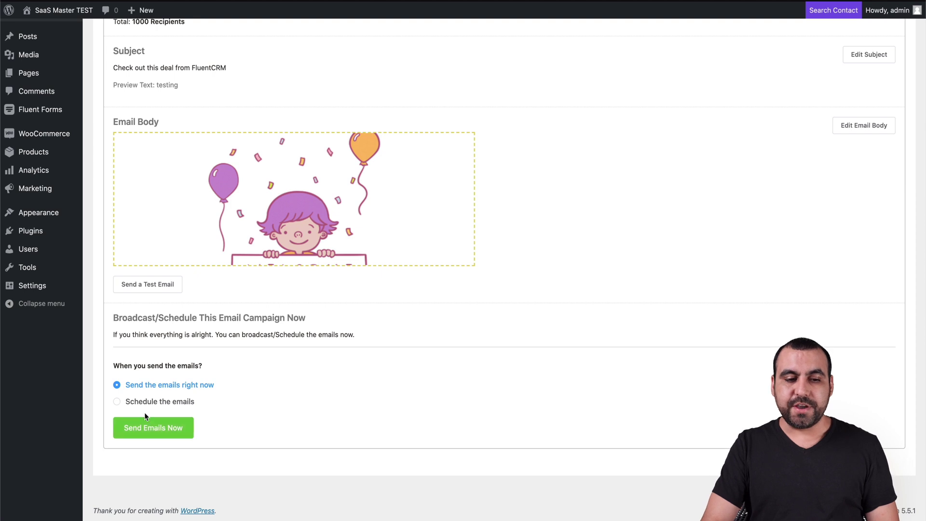
Step: Choose to schedule the emails for later instead of sending now
{"action": "left_click", "coordinate": [159, 402]}
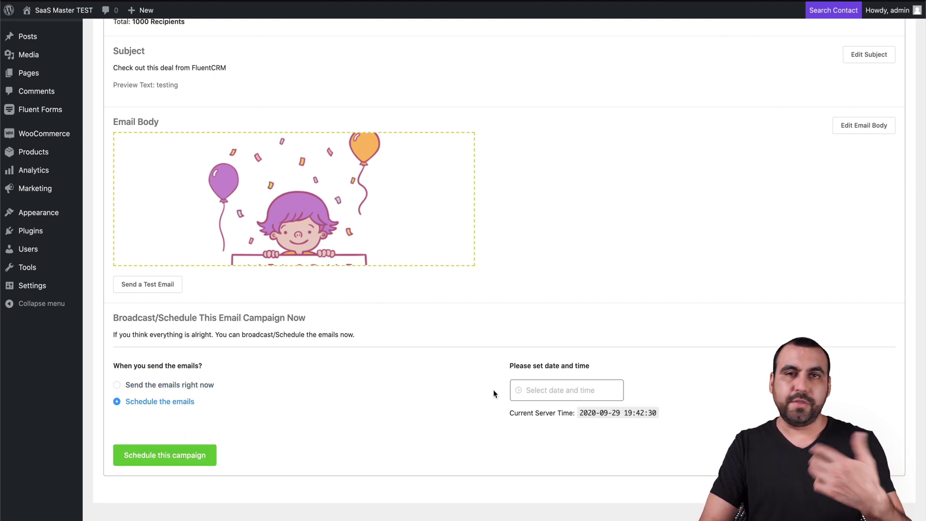
{"action": "scroll", "coordinate": [460, 360], "scroll_direction": "up", "scroll_amount": 5}
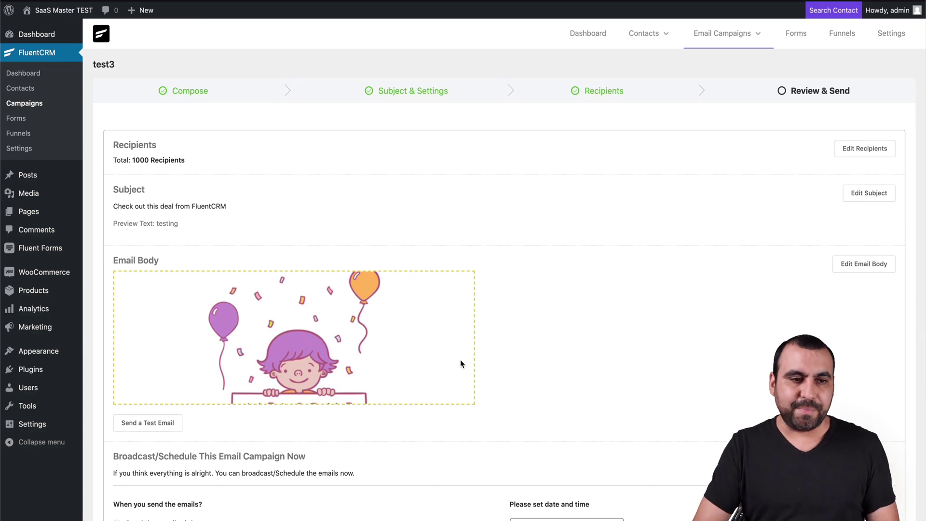
{"action": "left_click", "coordinate": [16, 118]}
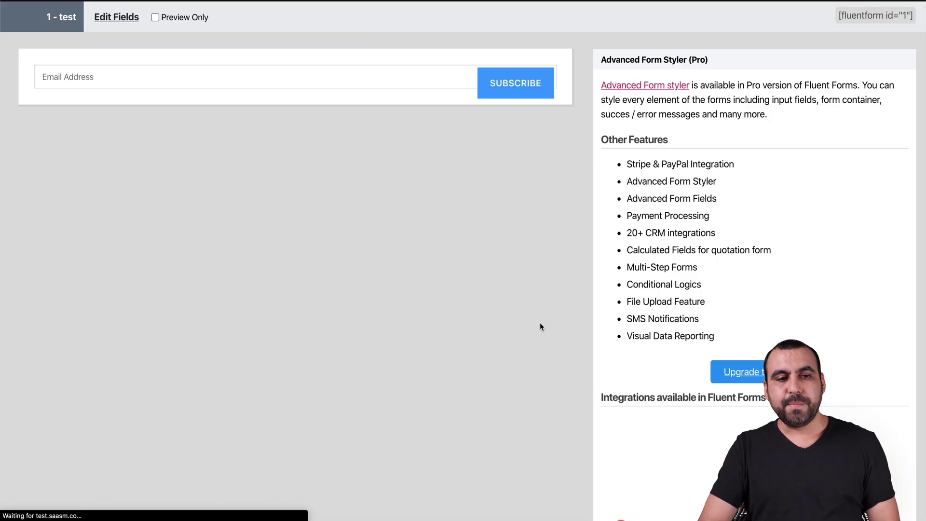
Step: Try the test form's Email Address field in preview and select its [fluentform id="1"] shortcode
{"action": "left_click", "coordinate": [45, 78]}
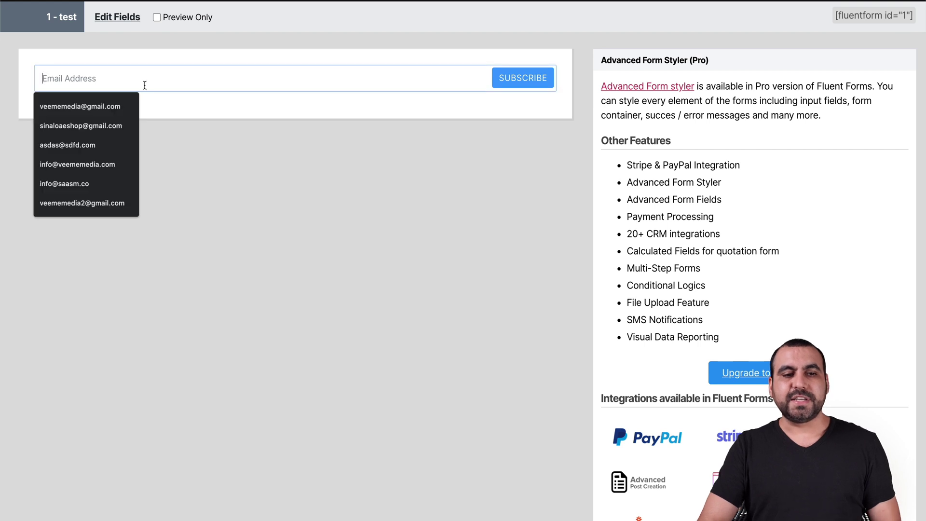
{"action": "left_click", "coordinate": [231, 124]}
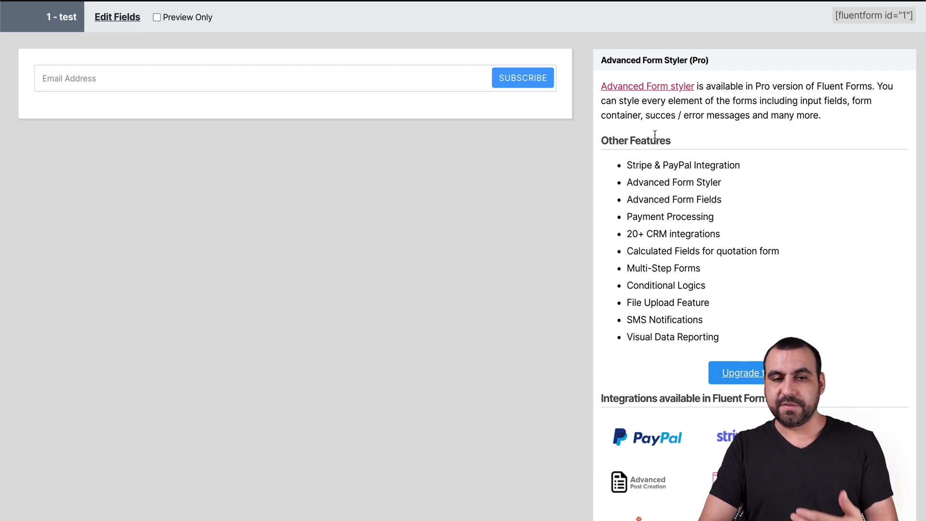
{"action": "left_click", "coordinate": [369, 89]}
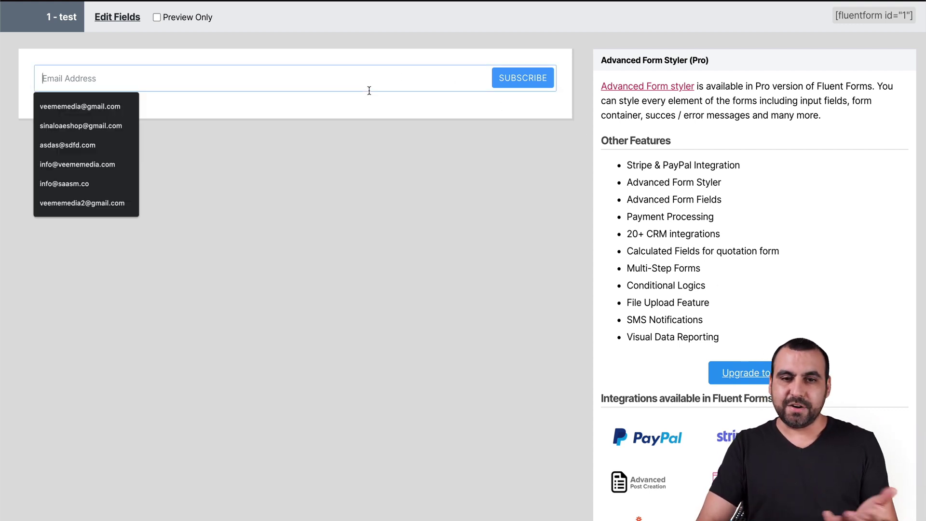
{"action": "left_click", "coordinate": [395, 118]}
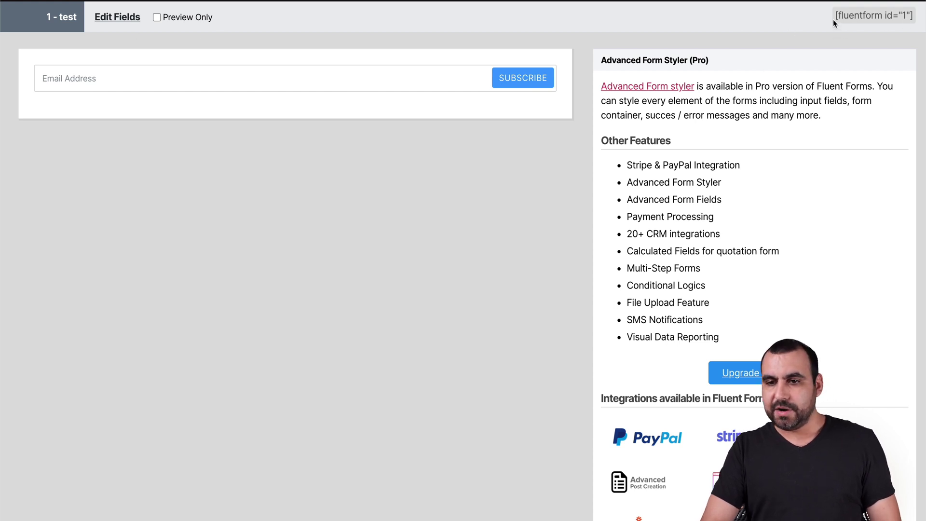
{"action": "left_click", "coordinate": [916, 21]}
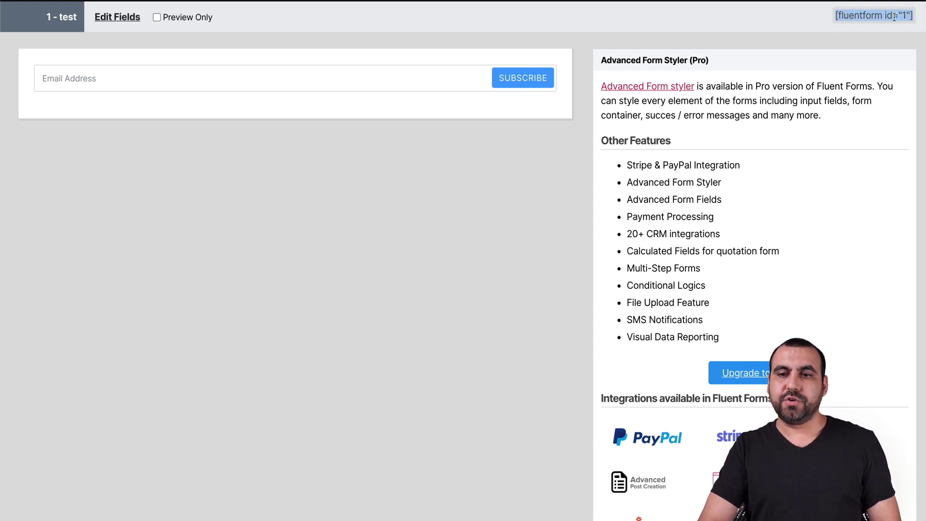
{"action": "left_click", "coordinate": [854, 79]}
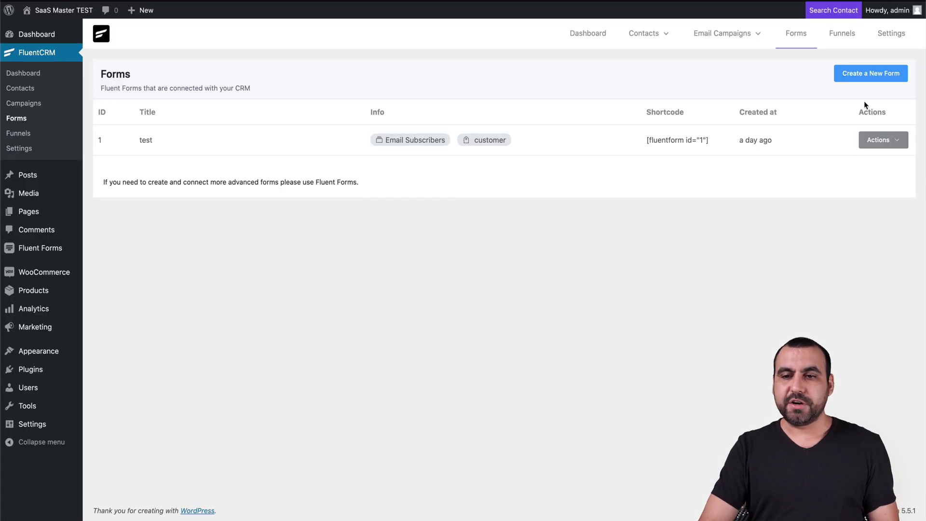
Step: Browse the new-form templates and close the Create a Form chooser
{"action": "left_click", "coordinate": [867, 73]}
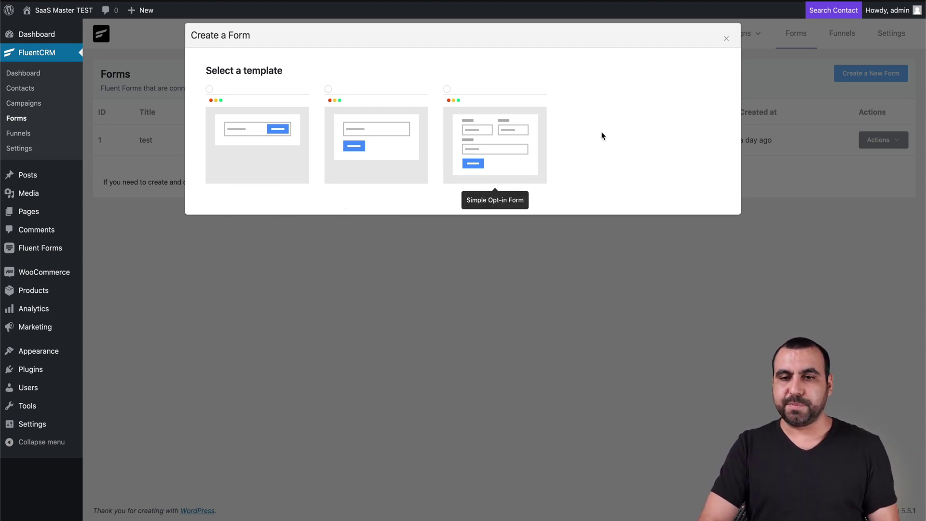
{"action": "left_click", "coordinate": [727, 38]}
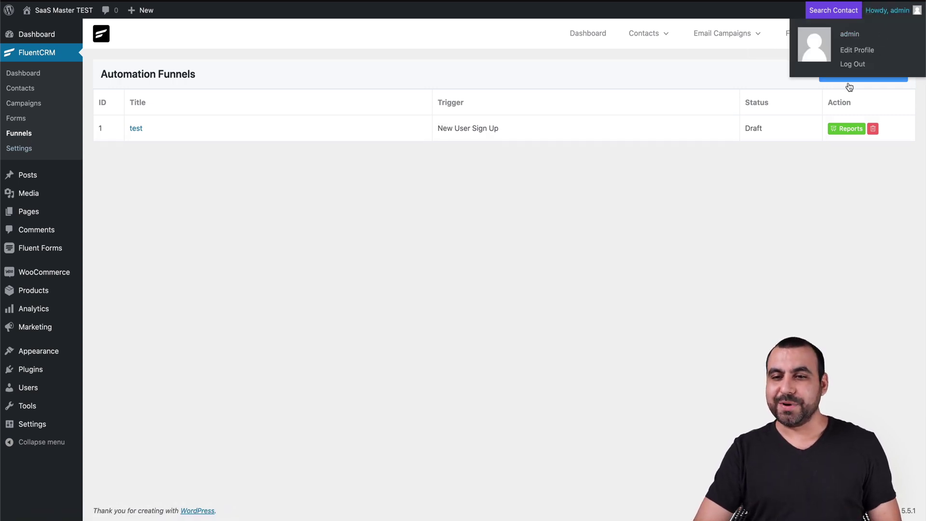
Step: Start a new automation funnel labelled 'testing for vidoe'
{"action": "left_click", "coordinate": [863, 74]}
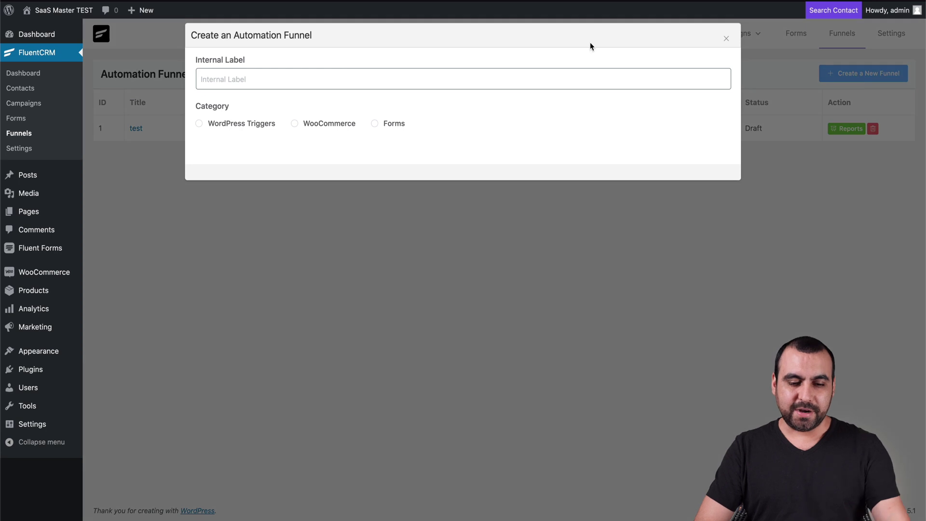
{"action": "left_click", "coordinate": [332, 77]}
{"action": "type", "text": "testing fo"}
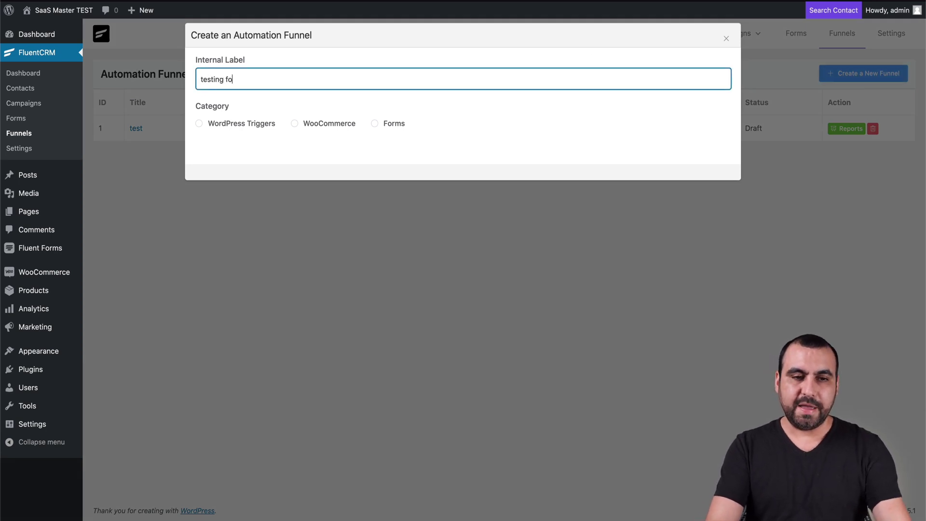
{"action": "type", "text": "r vidoe"}
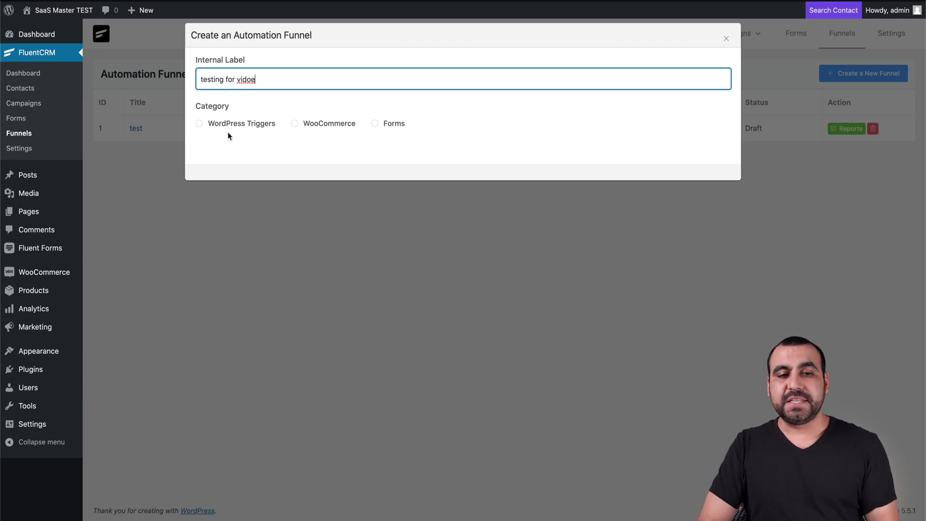
Step: Trigger the funnel on 'WooCommerce - New Order' and create it
{"action": "left_click", "coordinate": [205, 124]}
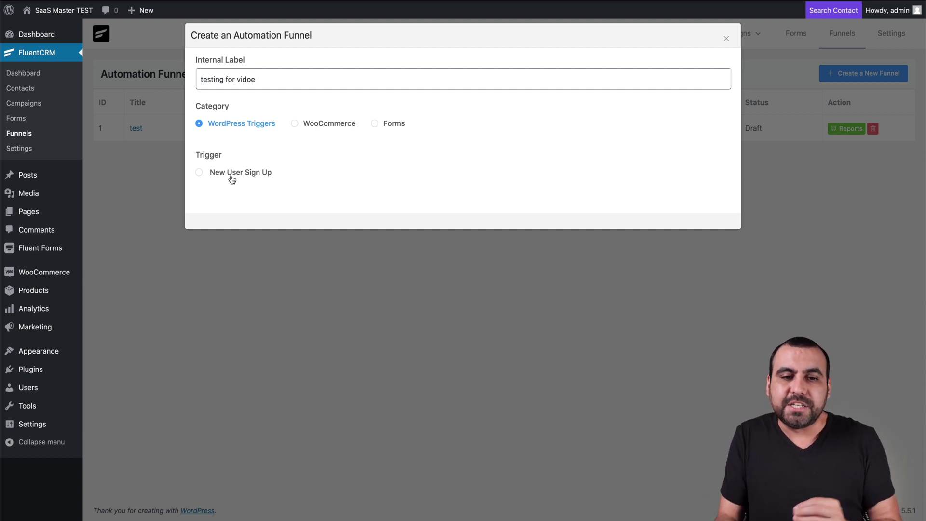
{"action": "left_click", "coordinate": [312, 128]}
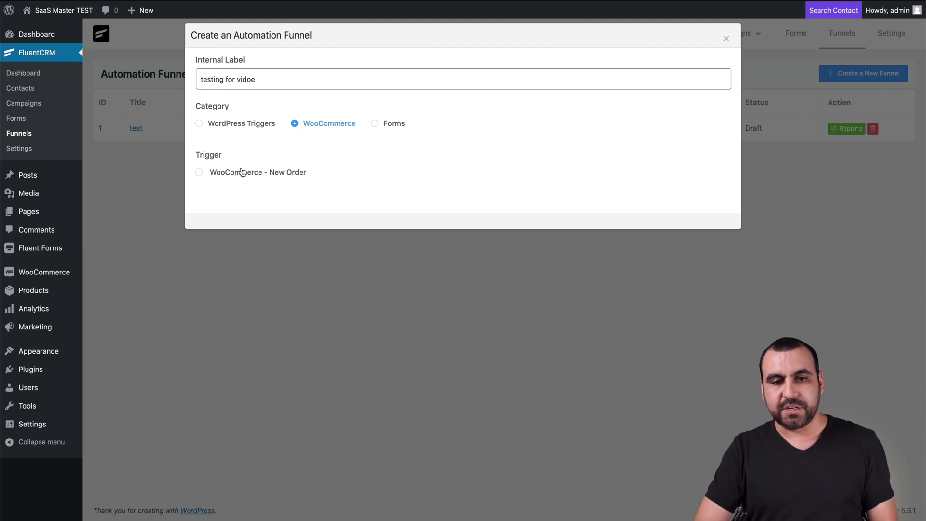
{"action": "left_click", "coordinate": [393, 125]}
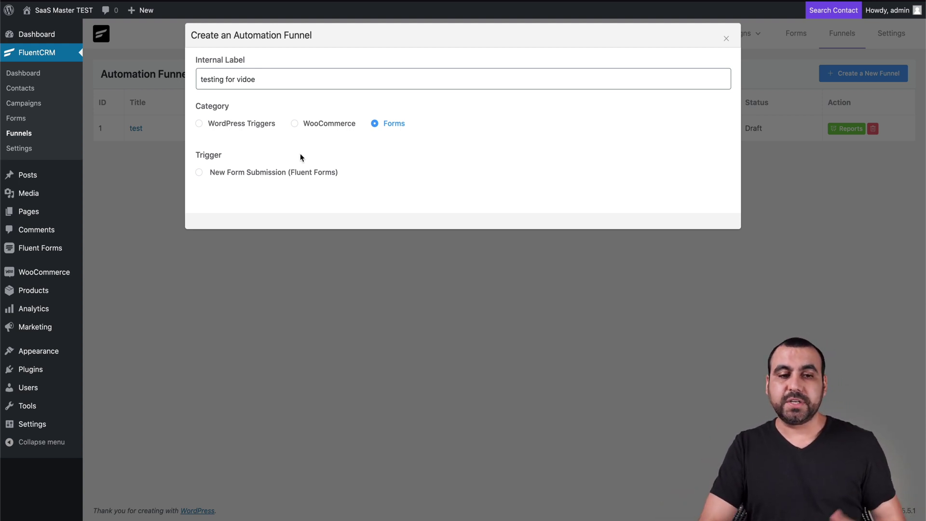
{"action": "left_click", "coordinate": [328, 127]}
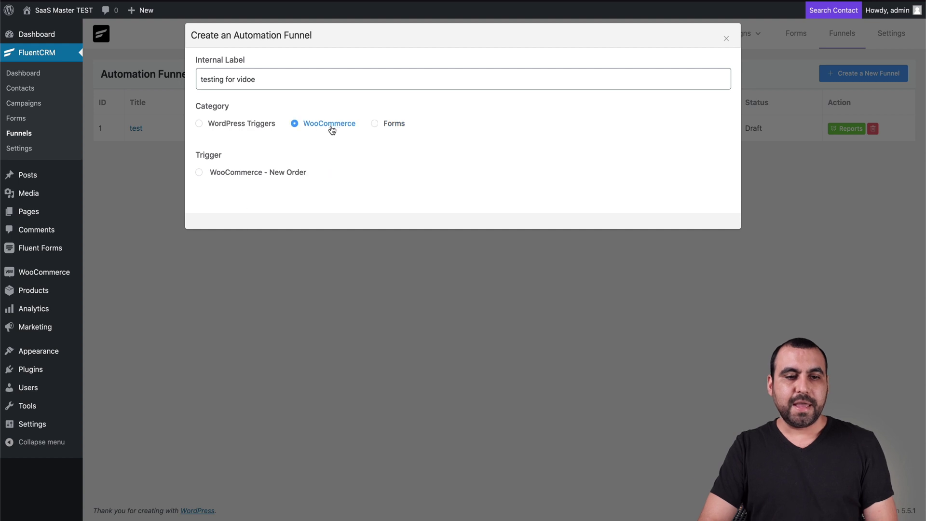
{"action": "left_click", "coordinate": [200, 173]}
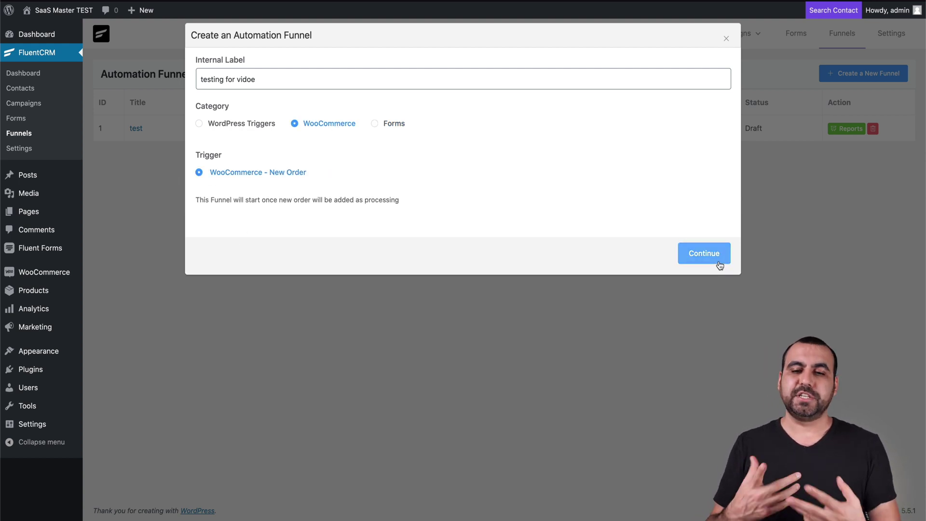
{"action": "left_click", "coordinate": [719, 264]}
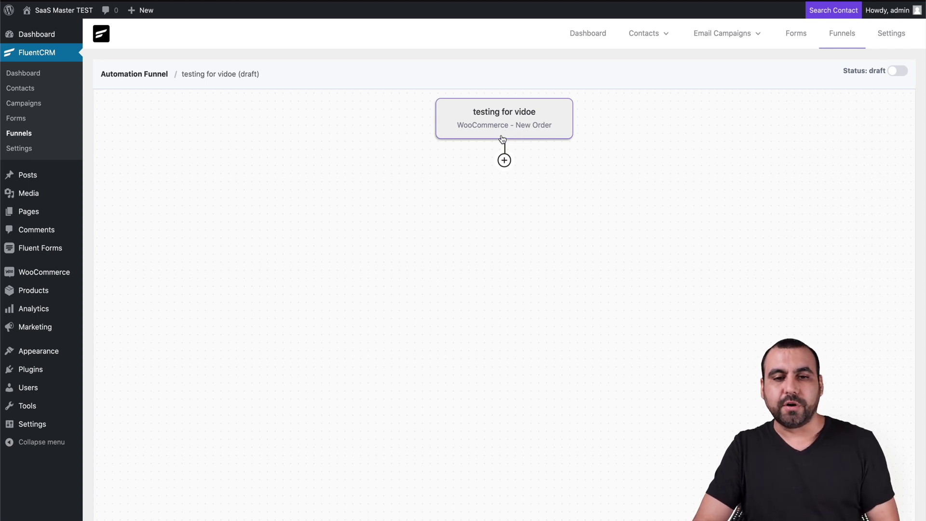
Step: Add an Apply Tag step that tags the contact customer
{"action": "left_click", "coordinate": [505, 161]}
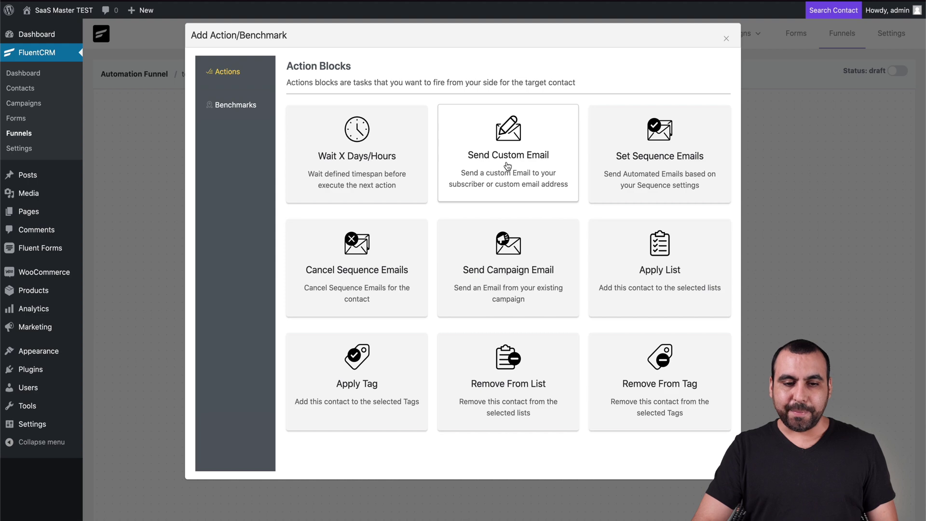
{"action": "left_click", "coordinate": [356, 365]}
{"action": "left_click", "coordinate": [297, 164]}
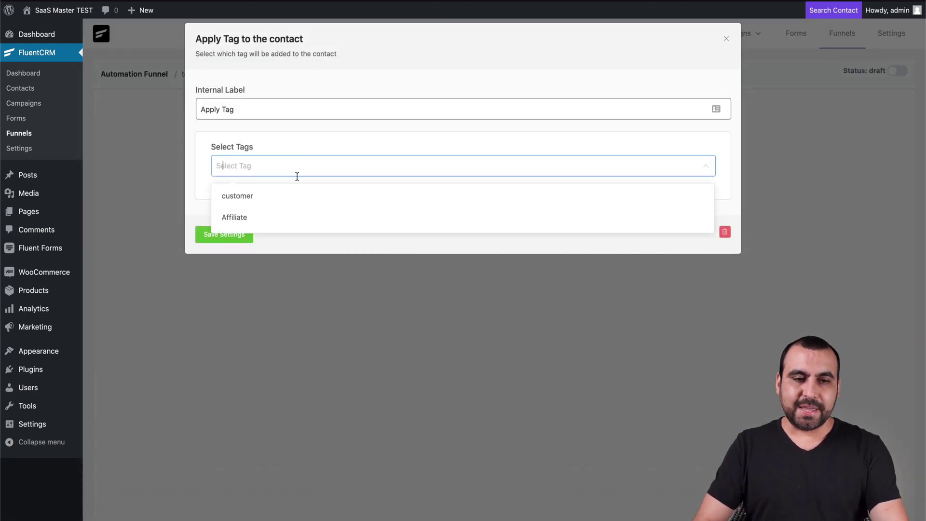
{"action": "left_click", "coordinate": [297, 196]}
{"action": "left_click", "coordinate": [192, 205]}
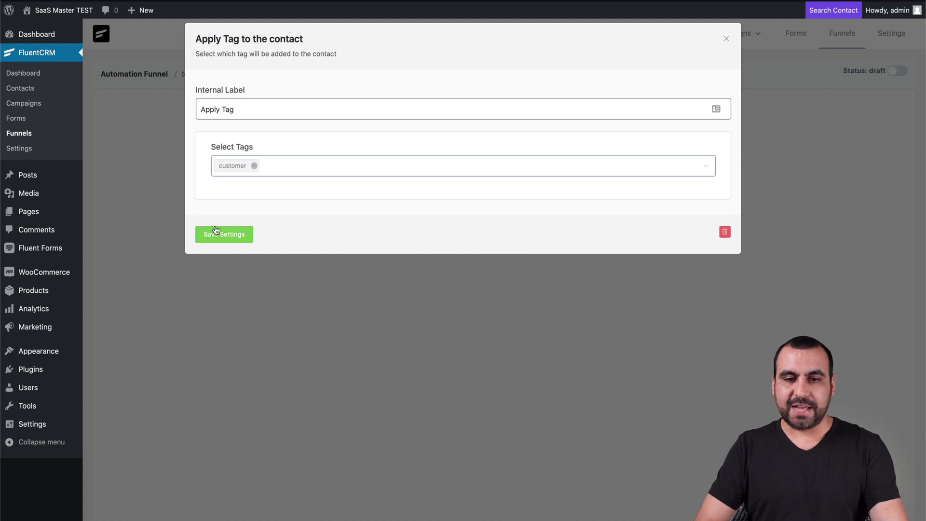
{"action": "left_click", "coordinate": [489, 337]}
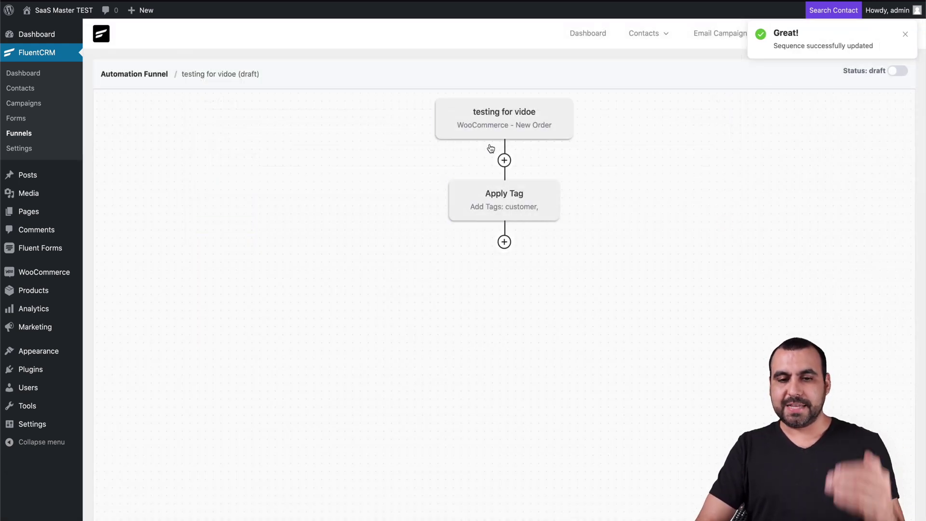
Step: Add a Wait step of 2 Days after the Apply Tag step
{"action": "left_click", "coordinate": [505, 242]}
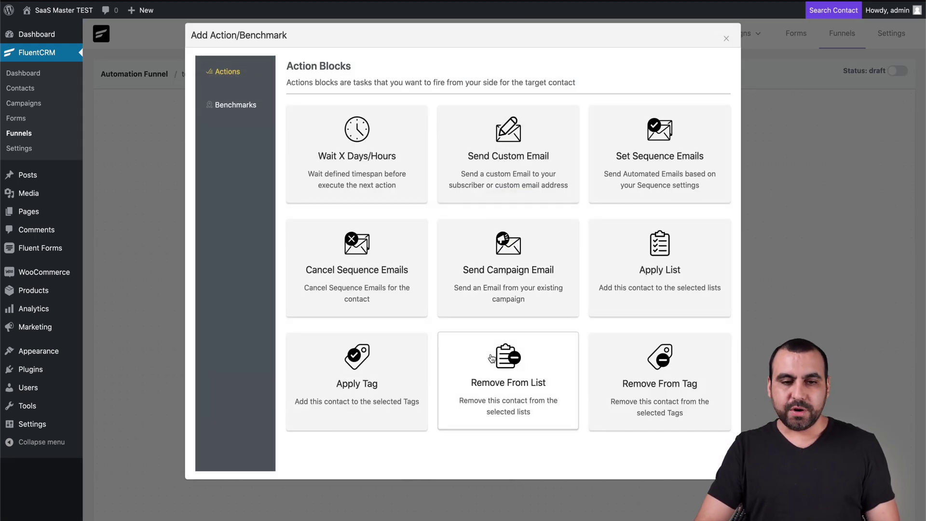
{"action": "left_click", "coordinate": [354, 128]}
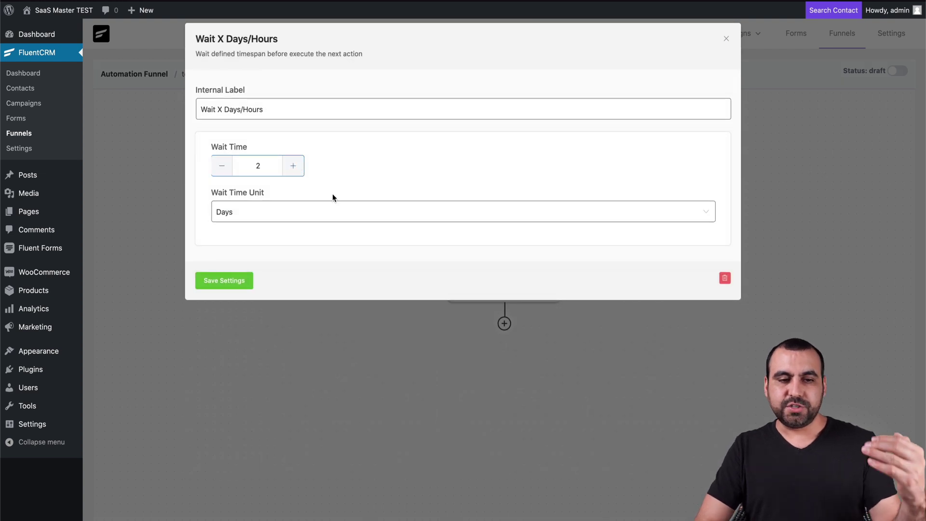
{"action": "left_click", "coordinate": [346, 210]}
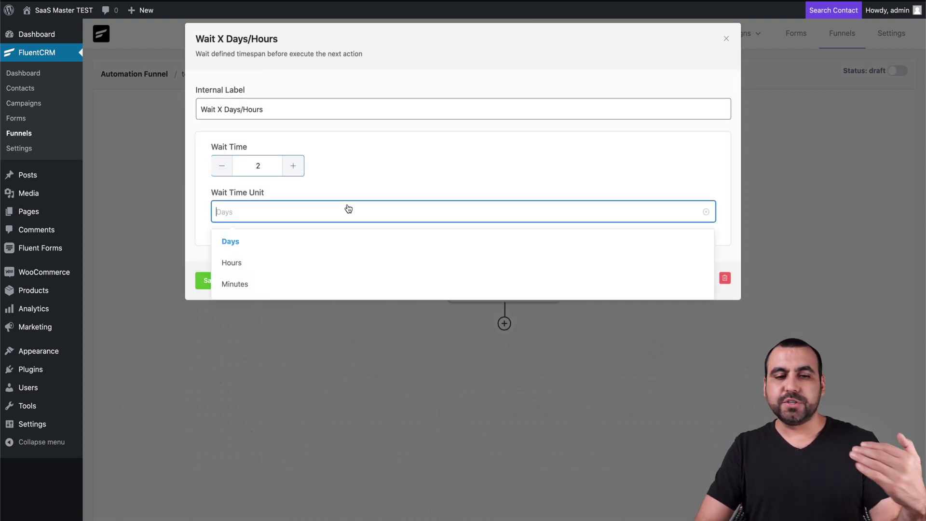
{"action": "left_click", "coordinate": [436, 182]}
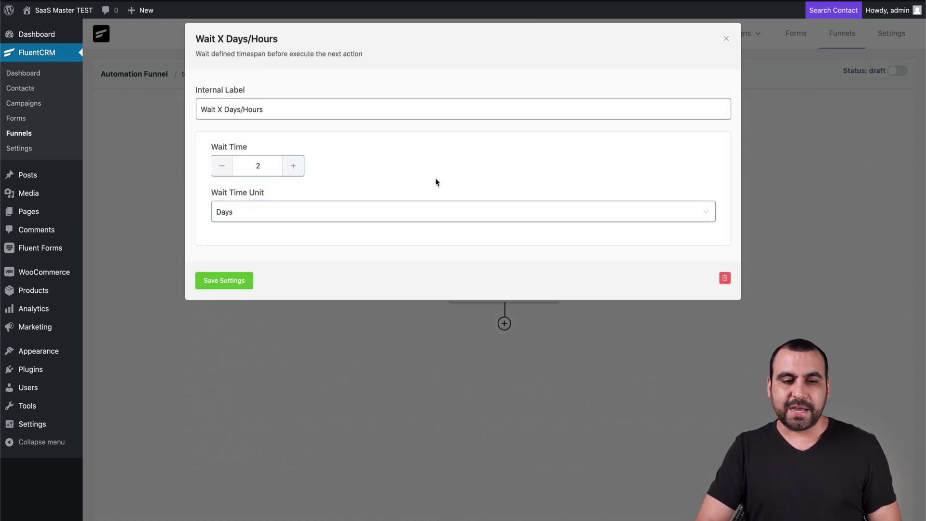
{"action": "left_click", "coordinate": [230, 281]}
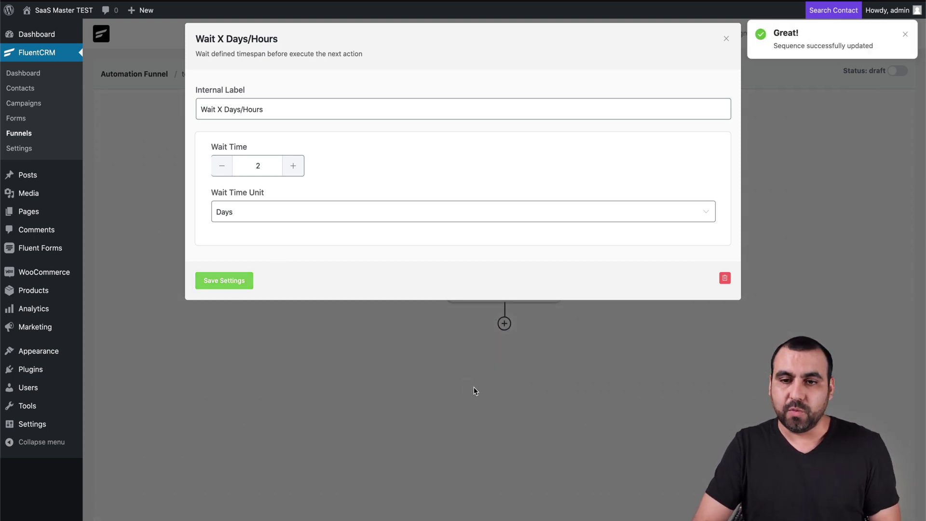
{"action": "left_click", "coordinate": [473, 392]}
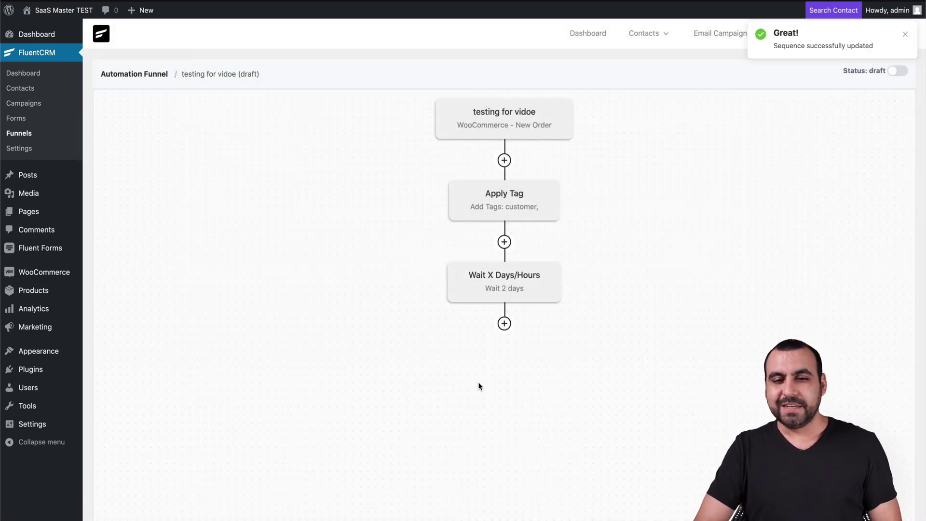
Step: Add a Send Custom Email step with subject 'take advantage of this coupon'
{"action": "left_click", "coordinate": [504, 323]}
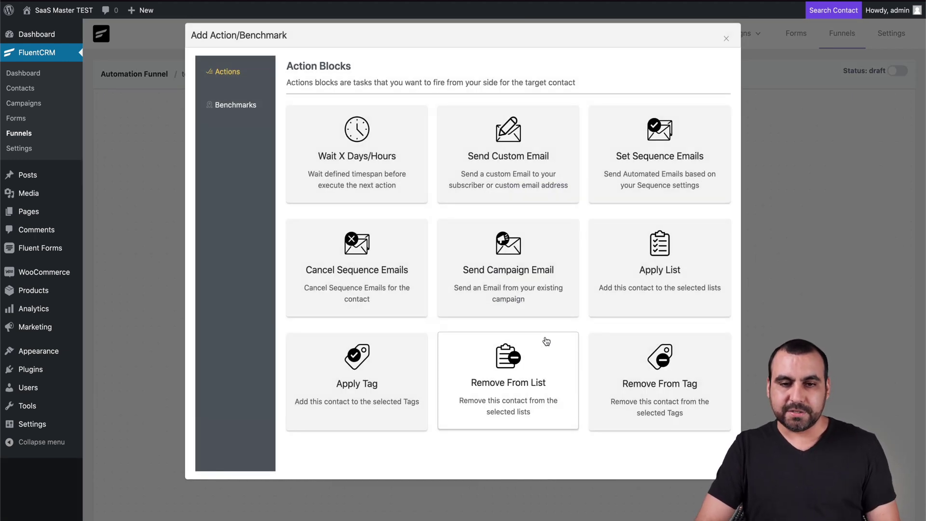
{"action": "left_click", "coordinate": [521, 150]}
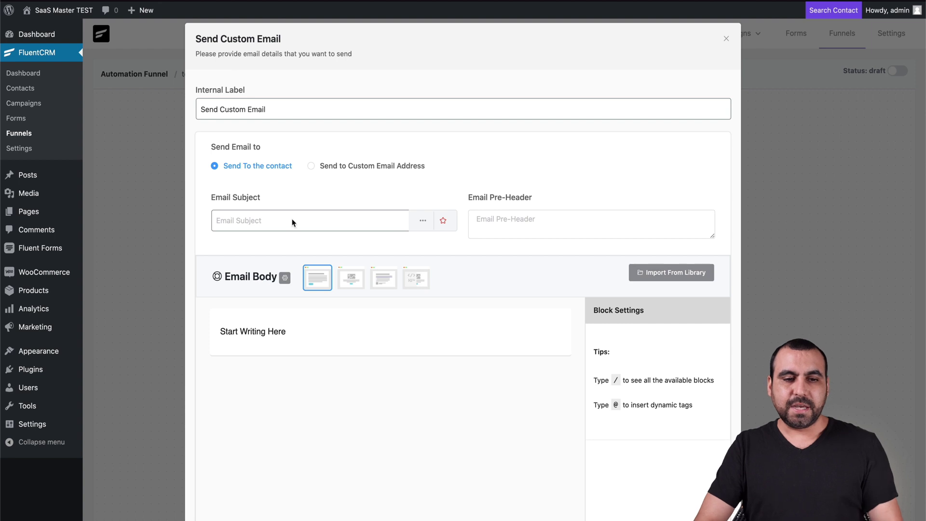
{"action": "left_click", "coordinate": [276, 221]}
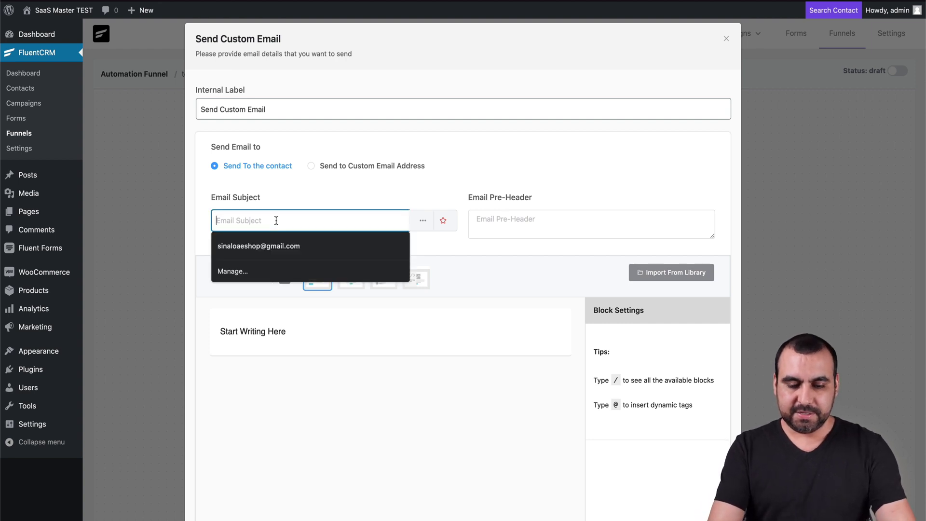
{"action": "type", "text": "take advantage of this coupon"}
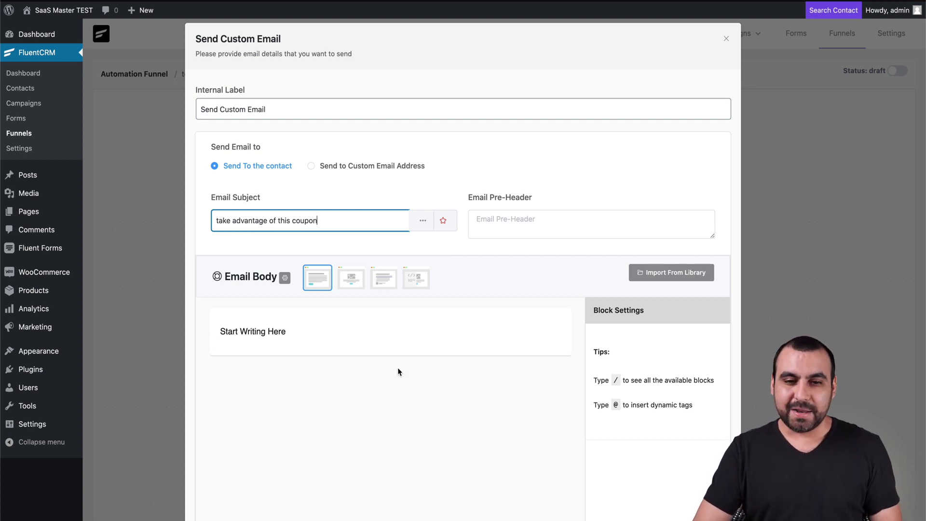
Step: Replace the email body with 'Here is the coupon', keeping the default template
{"action": "left_click", "coordinate": [284, 333]}
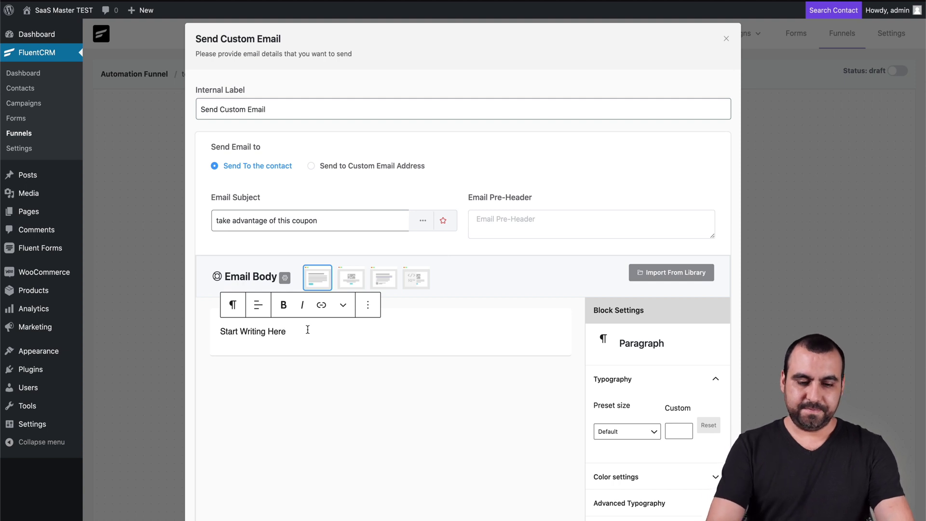
{"action": "key", "text": "ctrl+a"}
{"action": "type", "text": "Here is the co"}
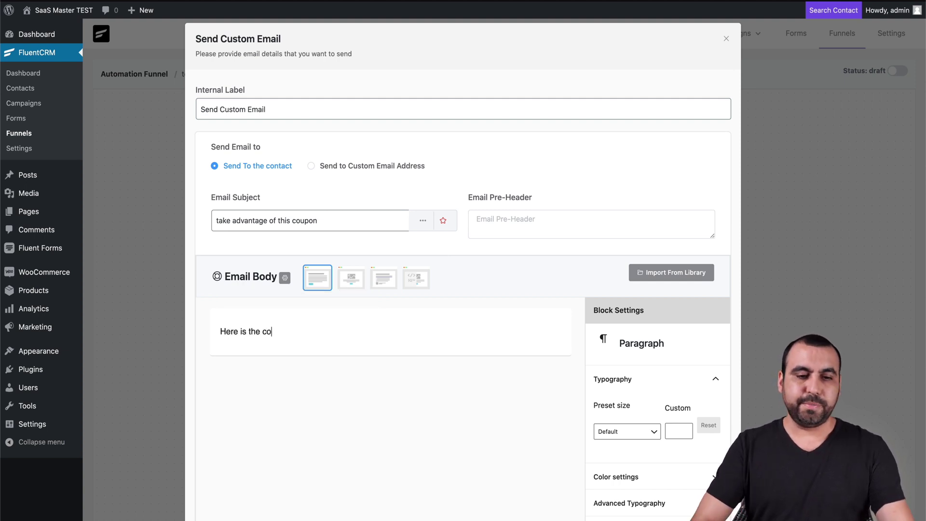
{"action": "type", "text": "upon"}
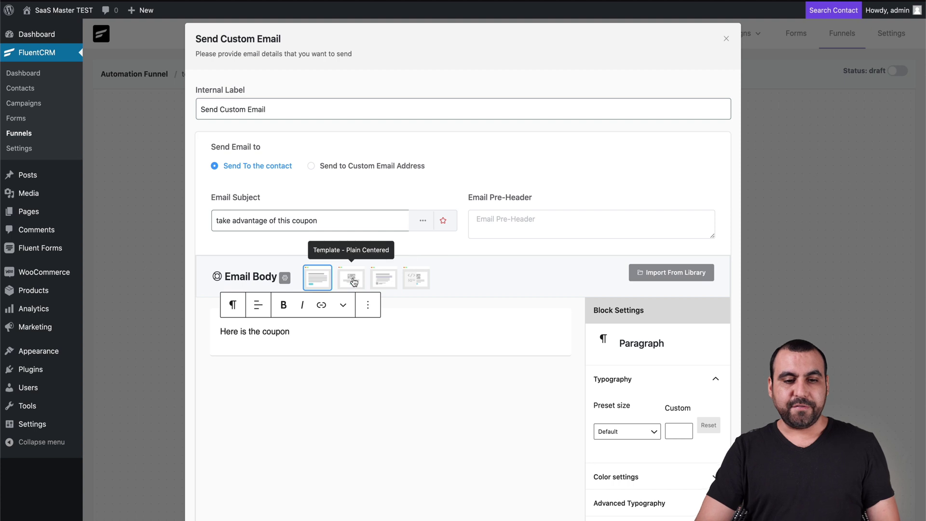
{"action": "left_click", "coordinate": [413, 283]}
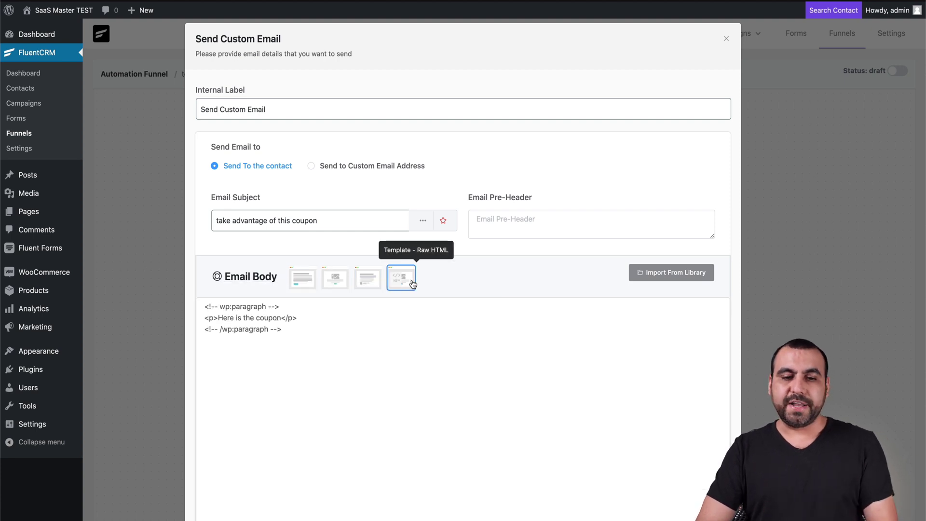
{"action": "left_click", "coordinate": [304, 280]}
{"action": "scroll", "coordinate": [442, 451], "scroll_direction": "down", "scroll_amount": 6}
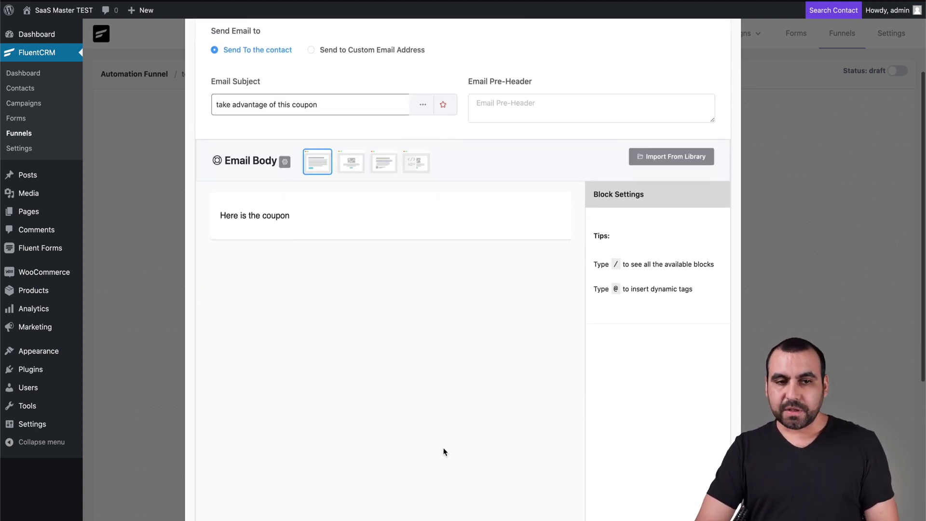
{"action": "scroll", "coordinate": [463, 482], "scroll_direction": "down", "scroll_amount": 2}
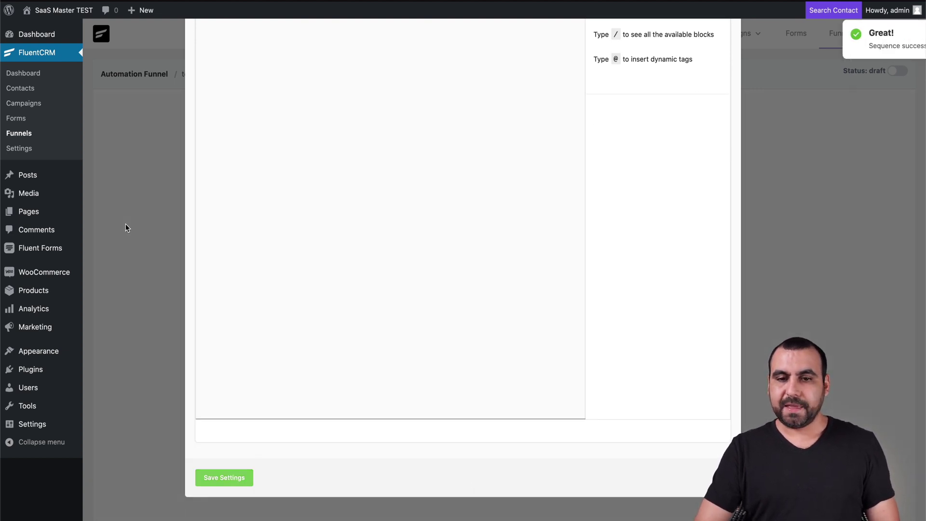
{"action": "scroll", "coordinate": [562, 327], "scroll_direction": "down", "scroll_amount": 2}
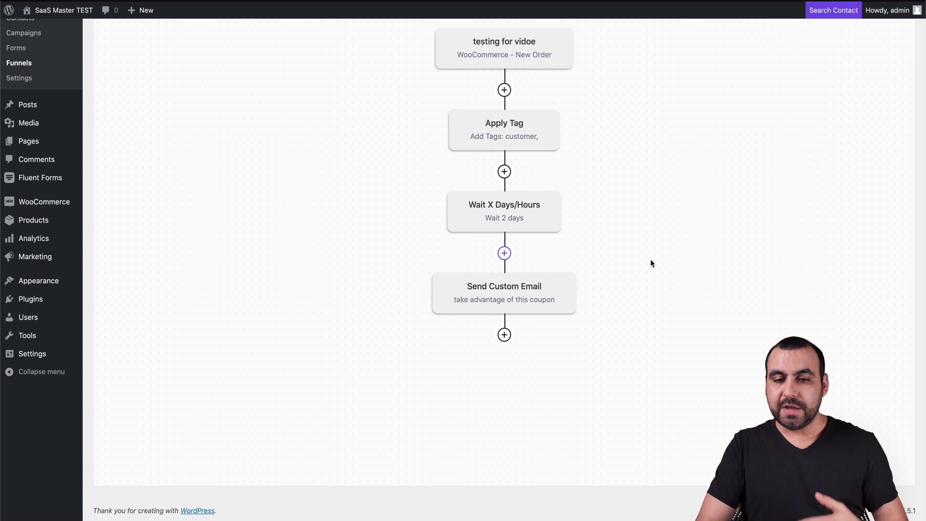
Step: Browse the funnel's step chooser and its benchmark/trigger options, then close it without adding anything
{"action": "left_click", "coordinate": [505, 335]}
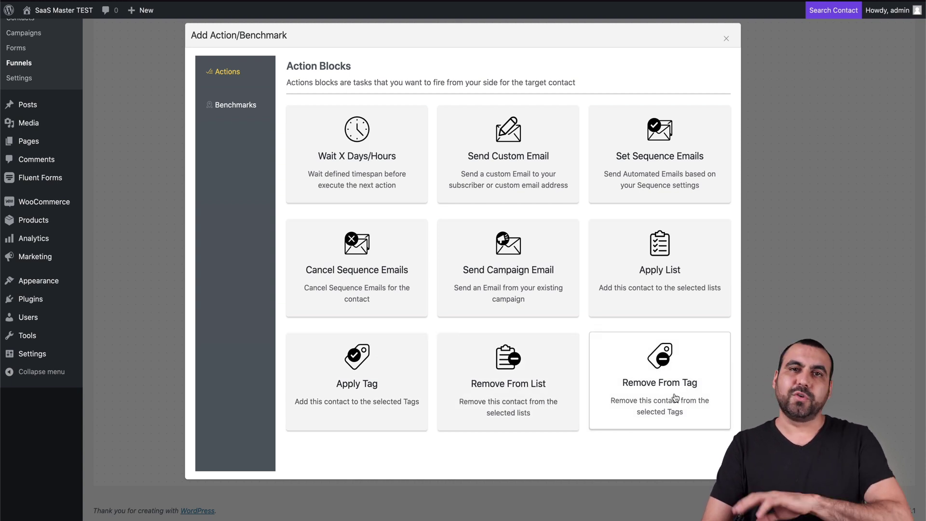
{"action": "left_click", "coordinate": [228, 110]}
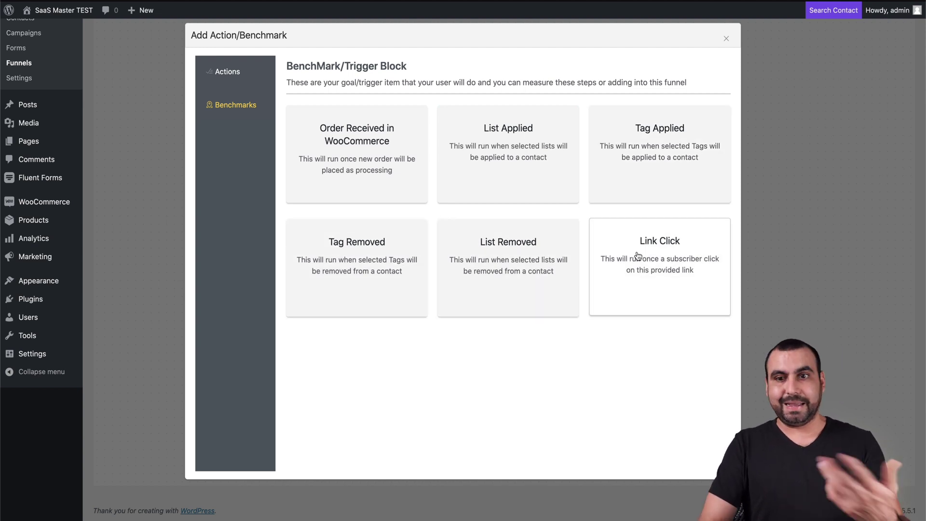
{"action": "left_click", "coordinate": [728, 40]}
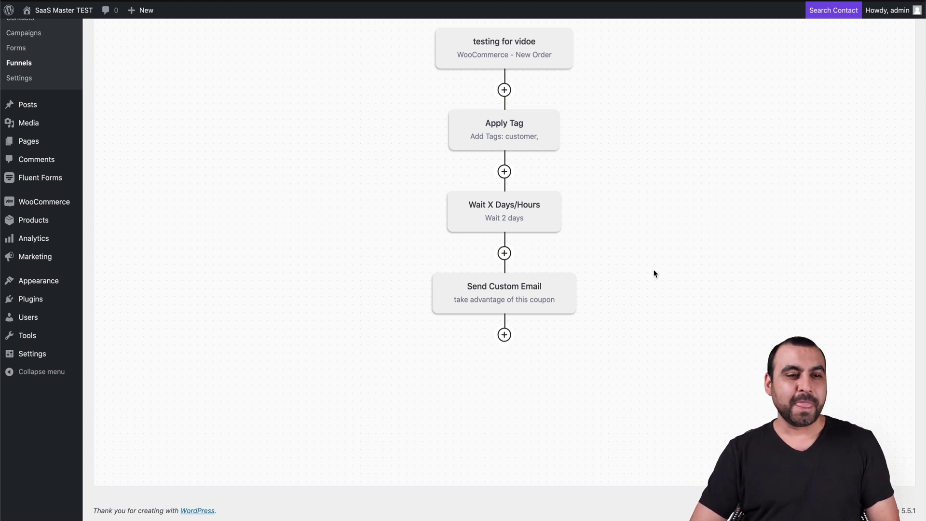
{"action": "scroll", "coordinate": [128, 82], "scroll_direction": "up", "scroll_amount": 3}
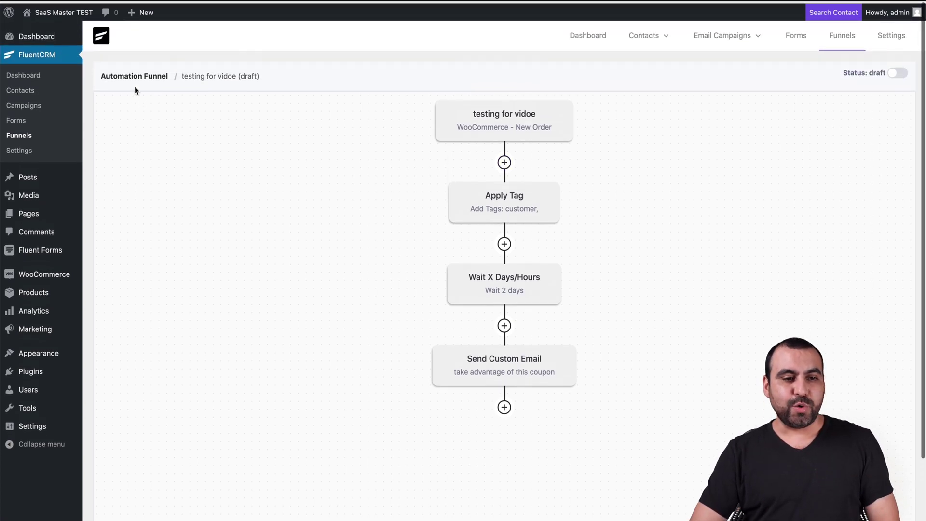
Step: Go to FluentCRM Email Settings and check the Manage Email Subscriptions footer link target
{"action": "left_click", "coordinate": [21, 149]}
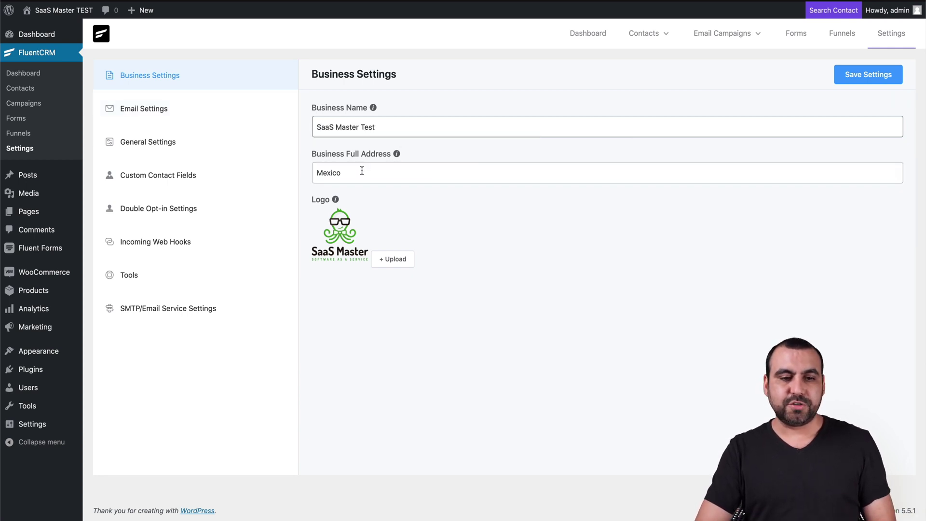
{"action": "left_click", "coordinate": [118, 109]}
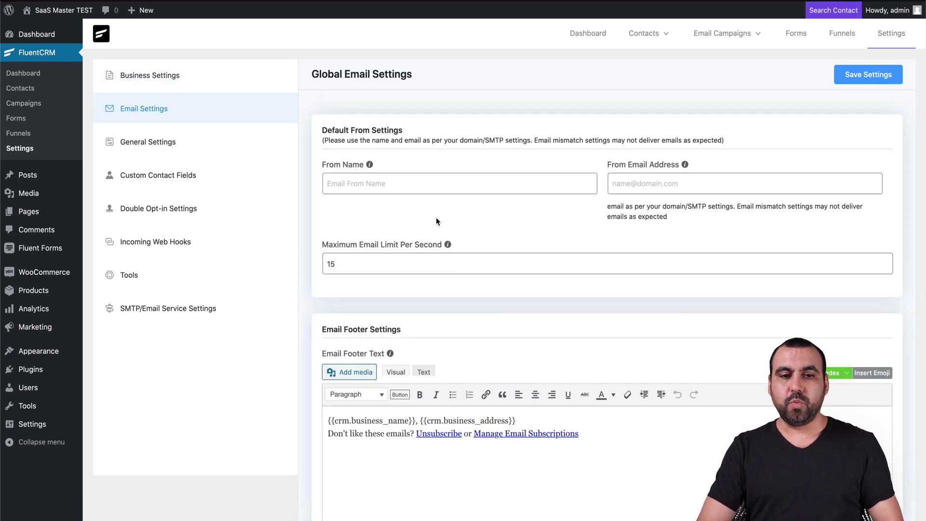
{"action": "scroll", "coordinate": [434, 219], "scroll_direction": "down", "scroll_amount": 1}
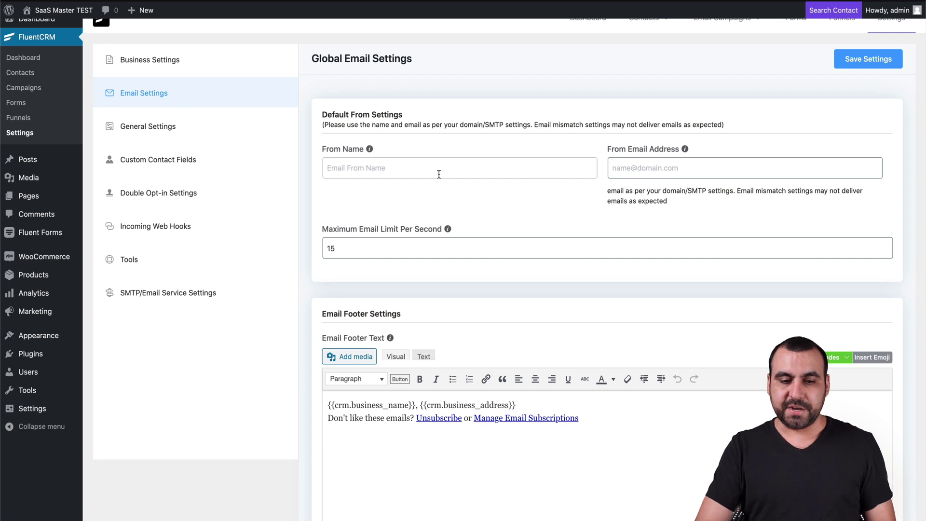
{"action": "scroll", "coordinate": [439, 203], "scroll_direction": "down", "scroll_amount": 3}
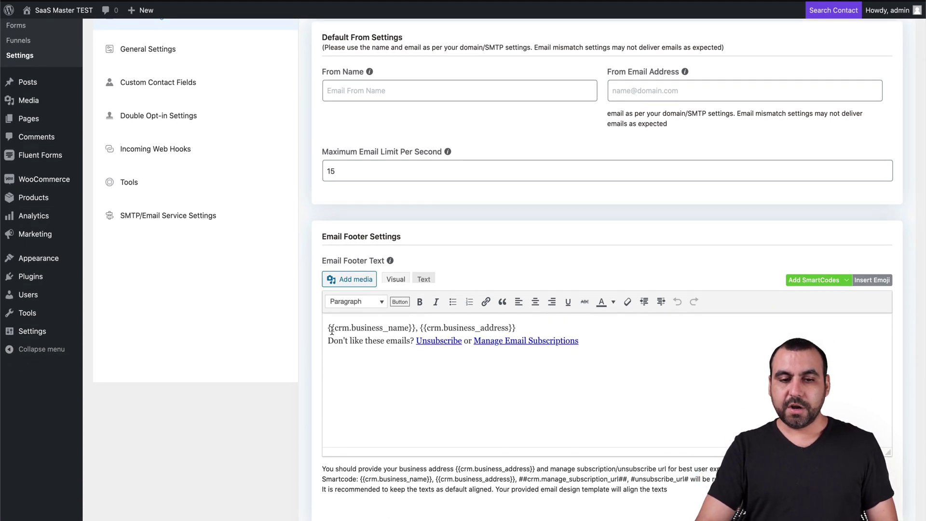
{"action": "left_click_drag", "start_coordinate": [330, 327], "coordinate": [364, 355]}
{"action": "left_click", "coordinate": [363, 355]}
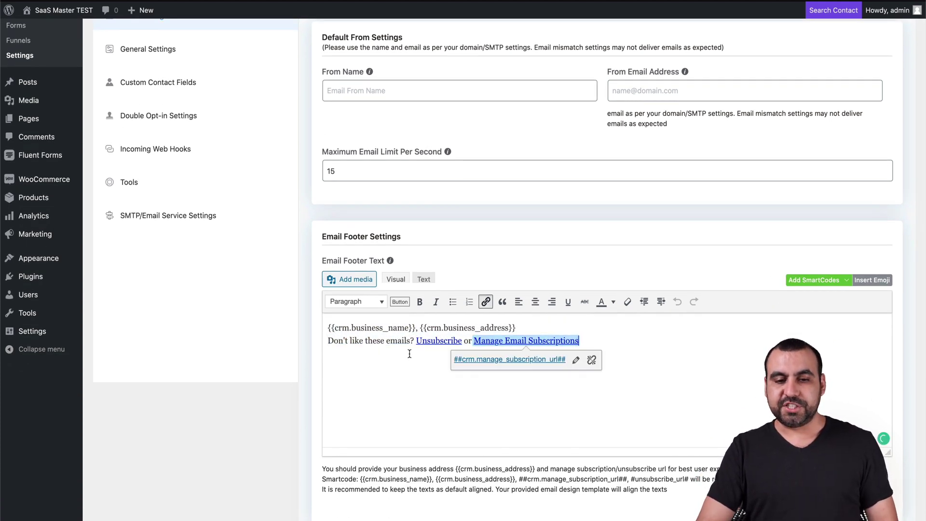
{"action": "left_click", "coordinate": [387, 328]}
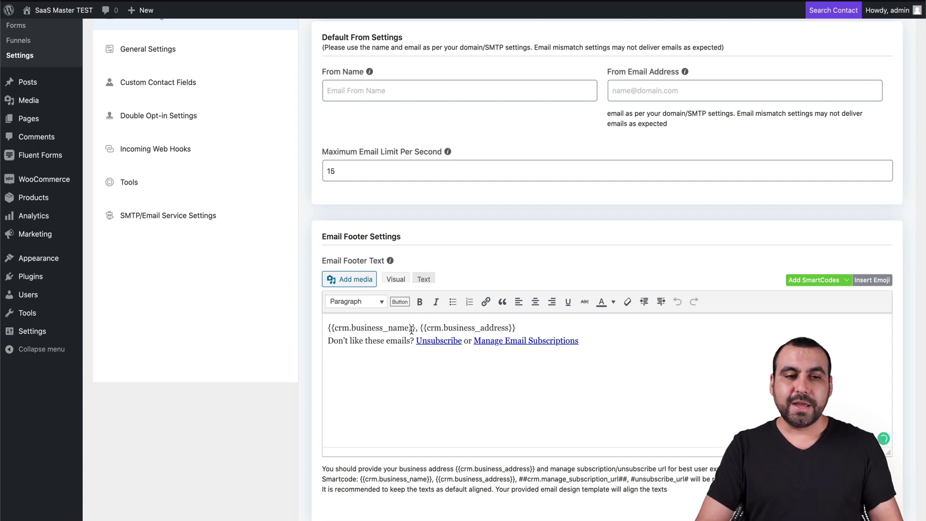
{"action": "scroll", "coordinate": [232, 131], "scroll_direction": "up", "scroll_amount": 3}
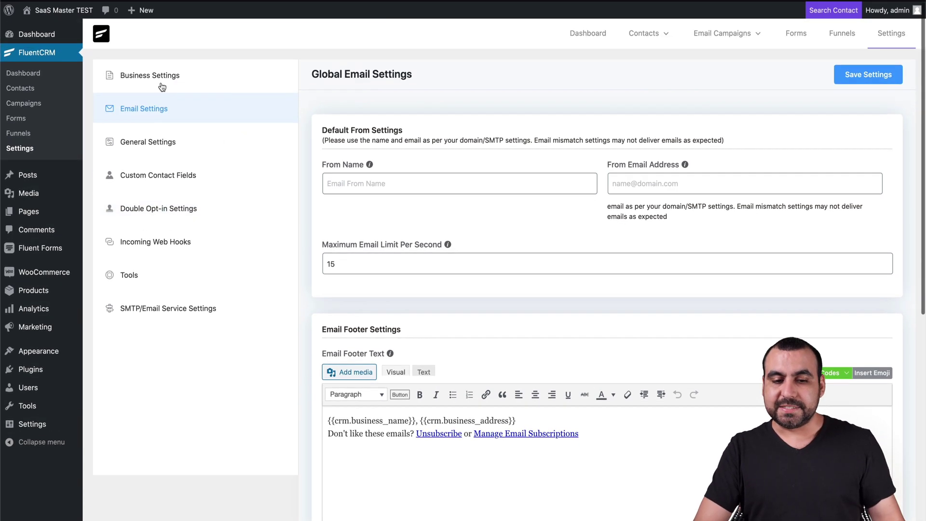
{"action": "scroll", "coordinate": [318, 193], "scroll_direction": "down", "scroll_amount": 3}
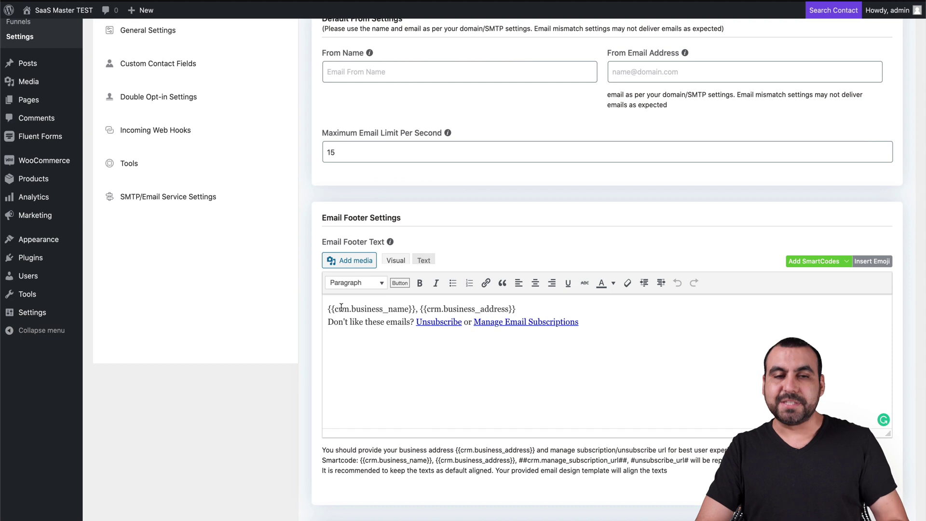
Step: Review the footer's business name, address and smartcode help line, then switch to General Settings
{"action": "left_click_drag", "start_coordinate": [341, 307], "coordinate": [415, 307]}
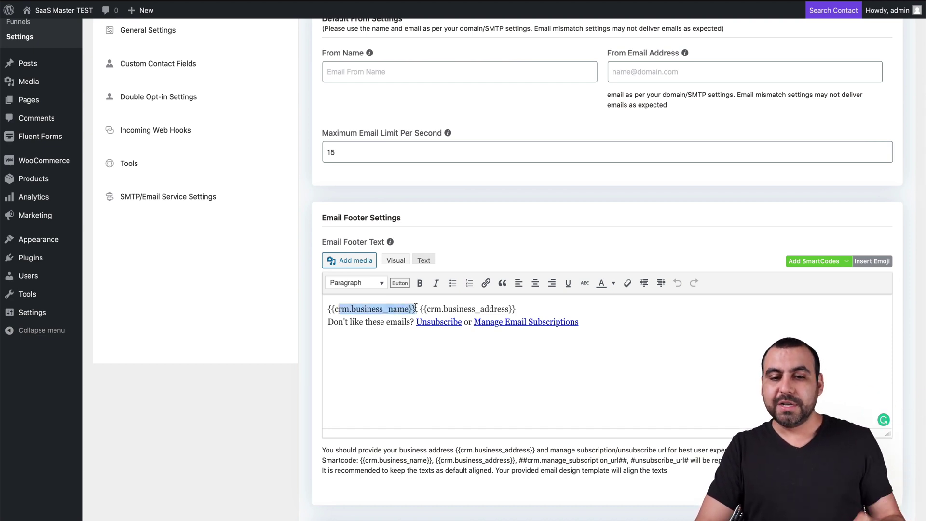
{"action": "left_click", "coordinate": [427, 310]}
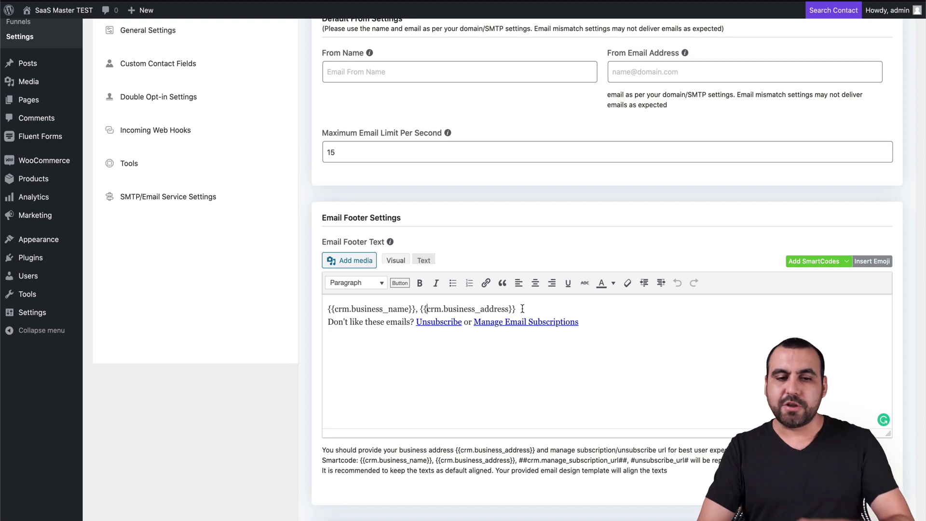
{"action": "left_click_drag", "start_coordinate": [523, 308], "coordinate": [331, 309]}
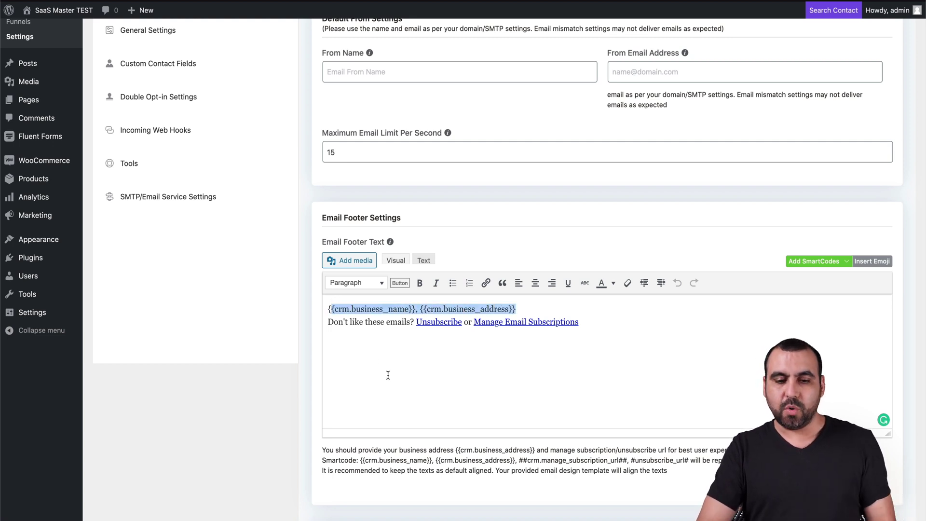
{"action": "key", "text": "Down"}
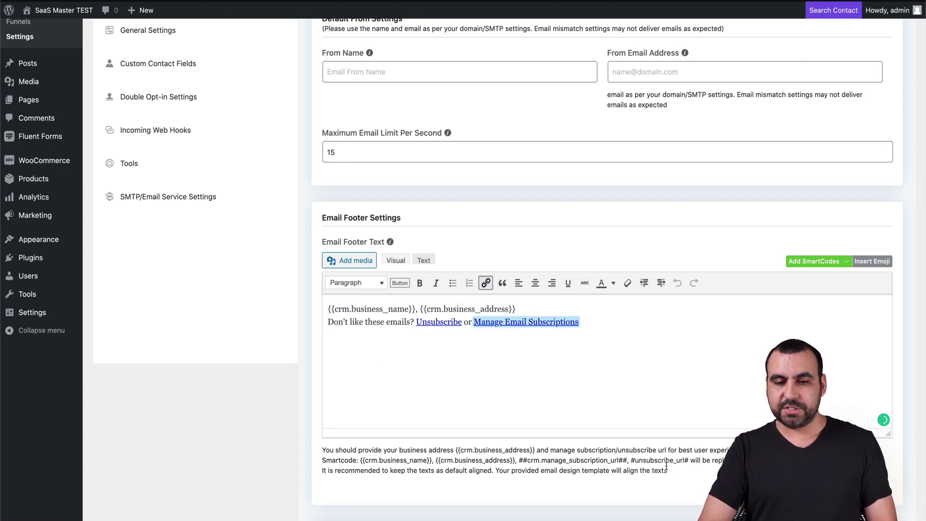
{"action": "triple_click", "coordinate": [670, 468]}
{"action": "left_click", "coordinate": [671, 468]}
{"action": "left_click", "coordinate": [499, 386]}
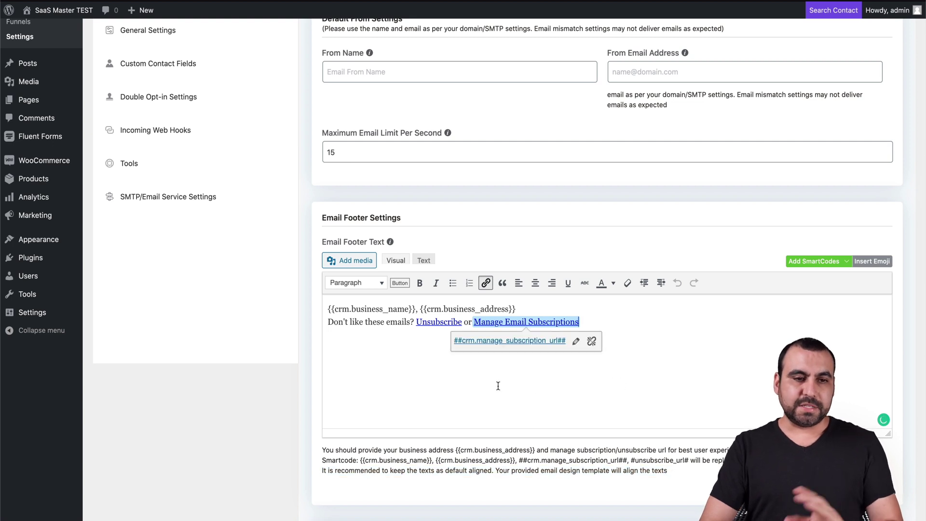
{"action": "scroll", "coordinate": [498, 386], "scroll_direction": "up", "scroll_amount": 2}
{"action": "left_click", "coordinate": [162, 113]}
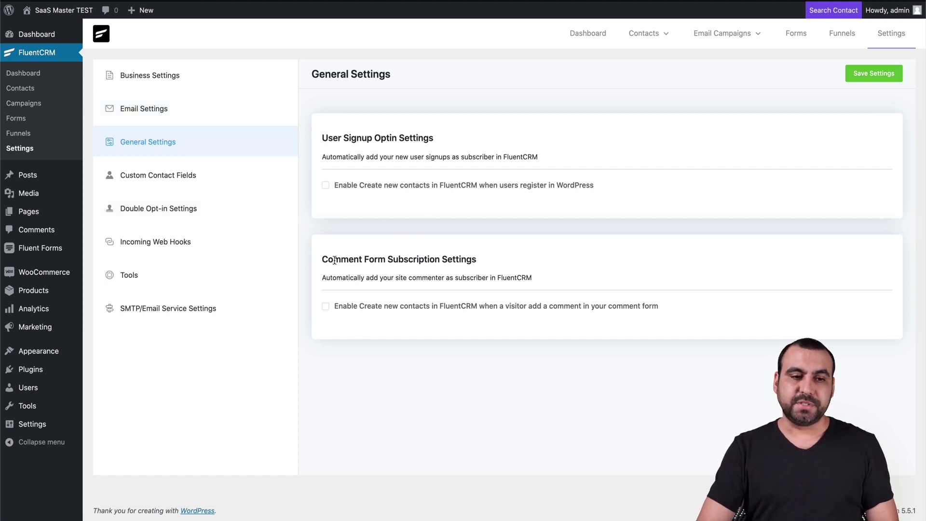
Step: Look over Custom Contact Fields without adding a field, then the Double Opt-in Settings page
{"action": "left_click", "coordinate": [168, 185]}
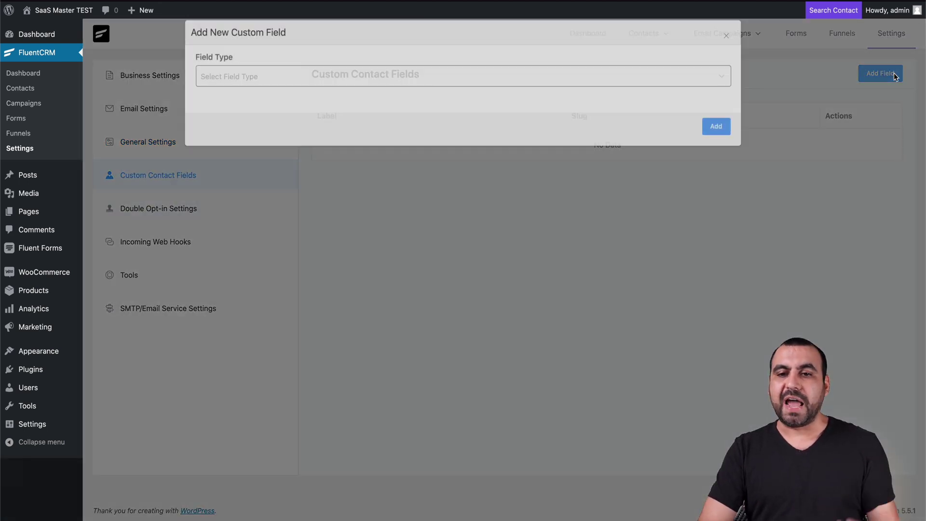
{"action": "left_click", "coordinate": [881, 74]}
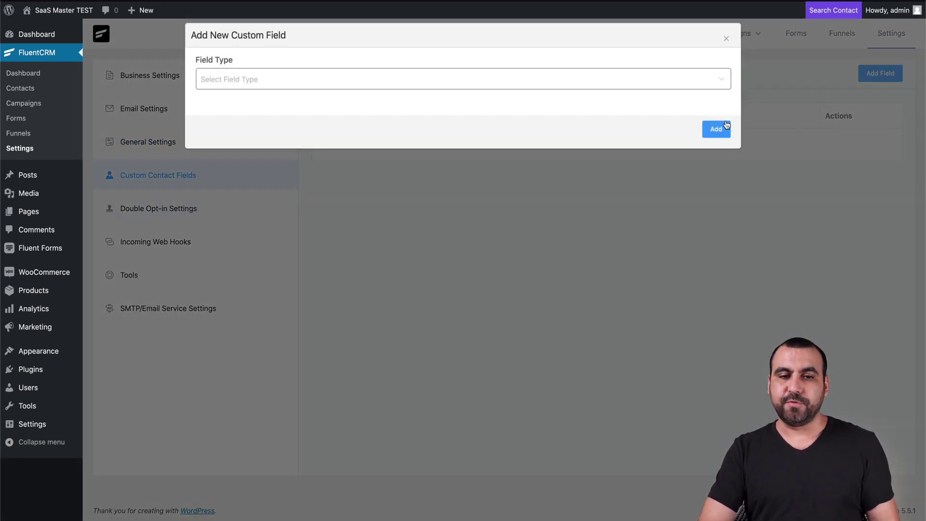
{"action": "left_click", "coordinate": [726, 39]}
{"action": "left_click", "coordinate": [209, 218]}
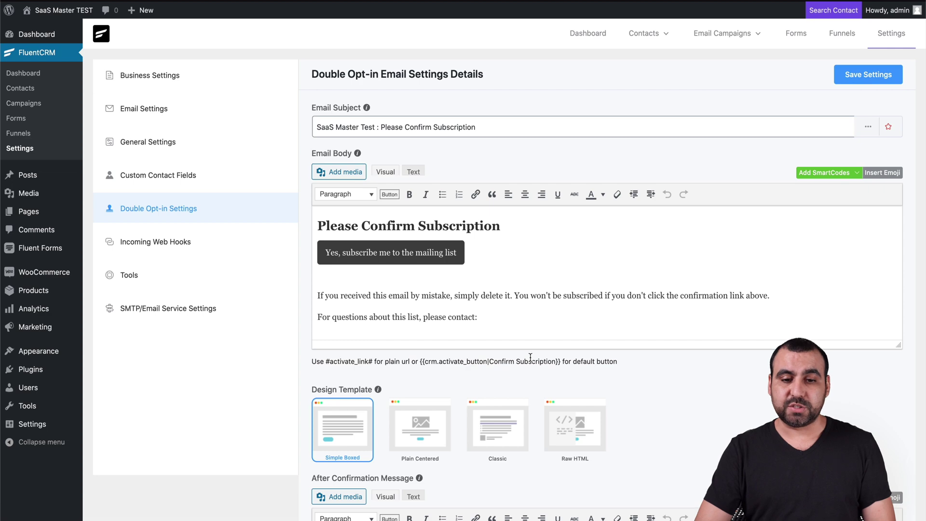
{"action": "scroll", "coordinate": [598, 361], "scroll_direction": "down", "scroll_amount": 5}
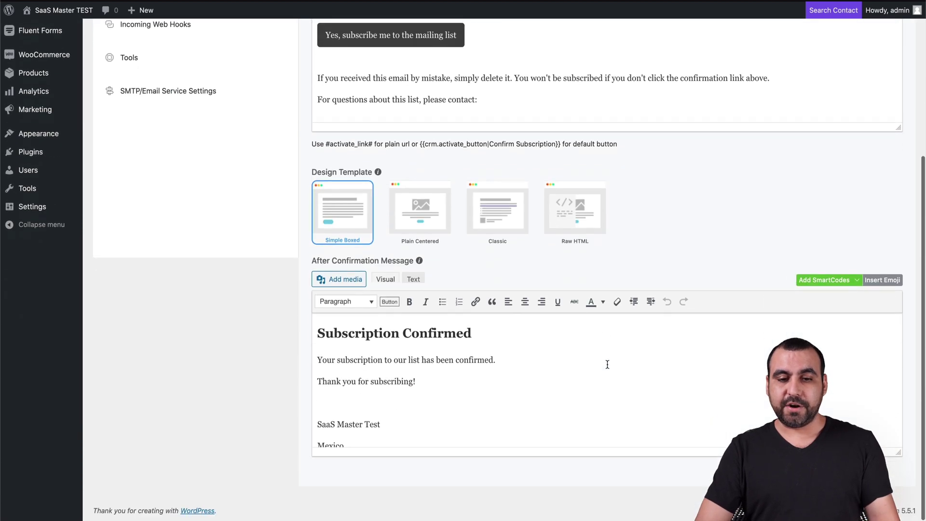
{"action": "scroll", "coordinate": [606, 363], "scroll_direction": "down", "scroll_amount": 2}
{"action": "scroll", "coordinate": [607, 364], "scroll_direction": "up", "scroll_amount": 1}
{"action": "scroll", "coordinate": [607, 365], "scroll_direction": "down", "scroll_amount": 2}
{"action": "scroll", "coordinate": [607, 364], "scroll_direction": "up", "scroll_amount": 10}
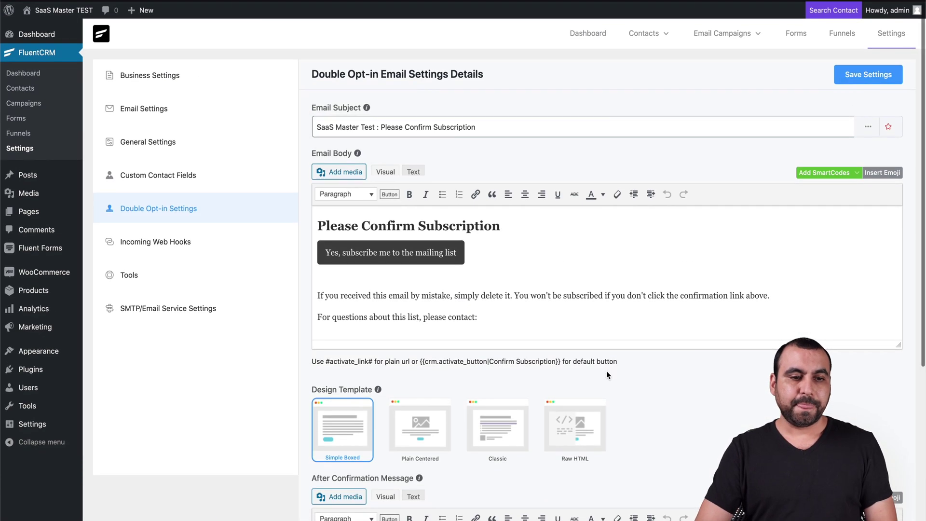
Step: Visit Incoming Web Hooks and Tools, then review SMTP settings' supported services and AmazonSES Bounce Handler
{"action": "left_click", "coordinate": [180, 247]}
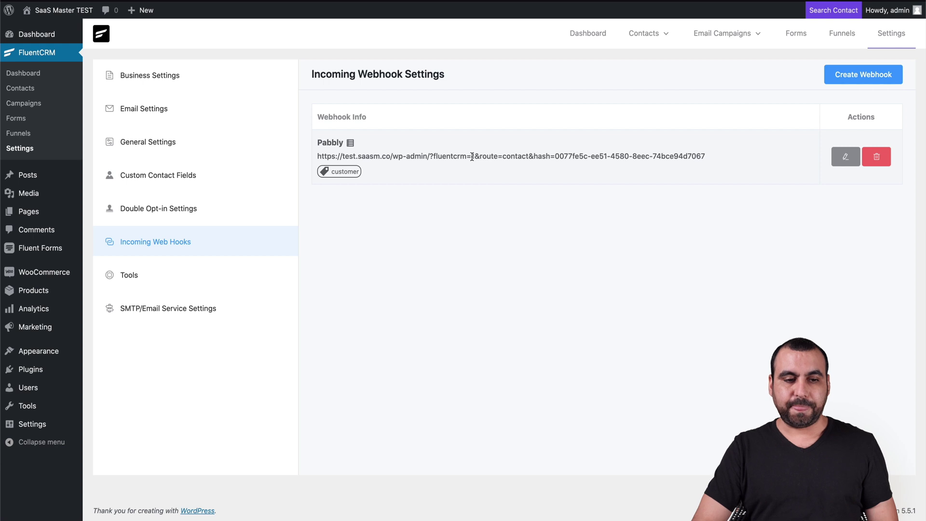
{"action": "left_click", "coordinate": [199, 277]}
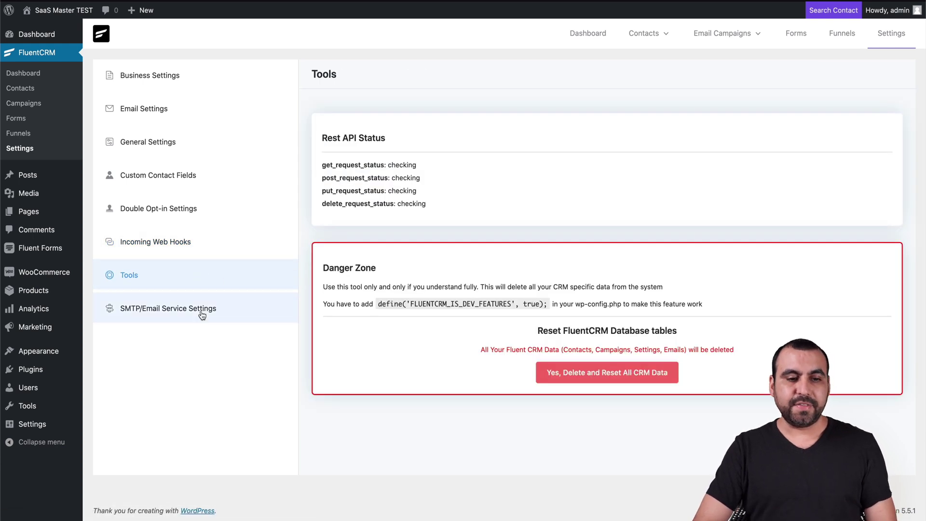
{"action": "left_click", "coordinate": [122, 314]}
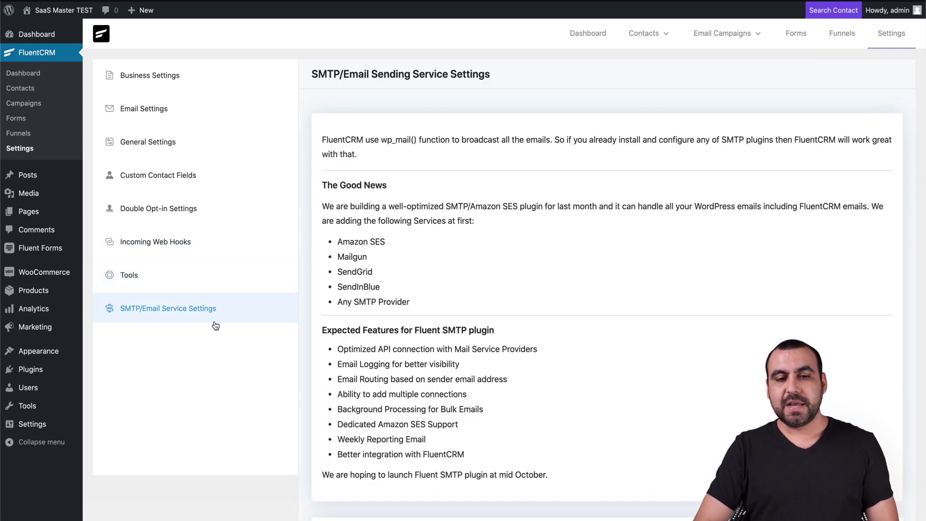
{"action": "mouse_move", "coordinate": [330, 227]}
{"action": "left_mouse_down"}
{"action": "mouse_move", "coordinate": [434, 303]}
{"action": "mouse_move", "coordinate": [333, 239]}
{"action": "left_mouse_up"}
{"action": "left_click", "coordinate": [439, 303]}
{"action": "left_click", "coordinate": [505, 279]}
{"action": "scroll", "coordinate": [505, 279], "scroll_direction": "down", "scroll_amount": 5}
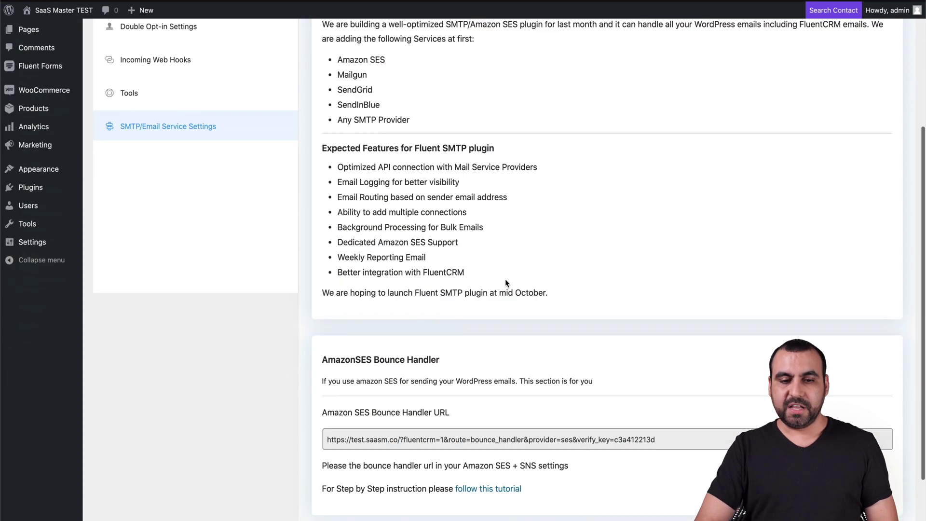
{"action": "left_click_drag", "start_coordinate": [324, 302], "coordinate": [488, 302]}
{"action": "left_click", "coordinate": [487, 302]}
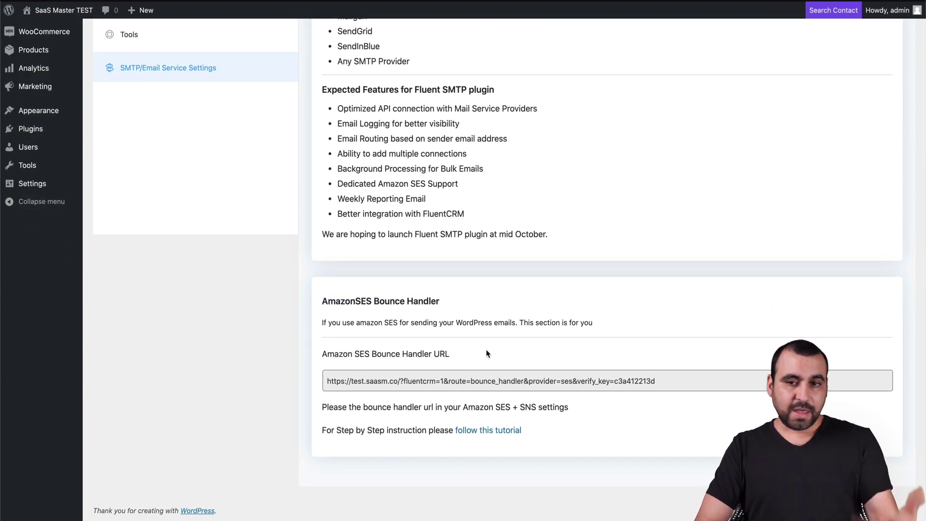
{"action": "scroll", "coordinate": [487, 353], "scroll_direction": "up", "scroll_amount": 5}
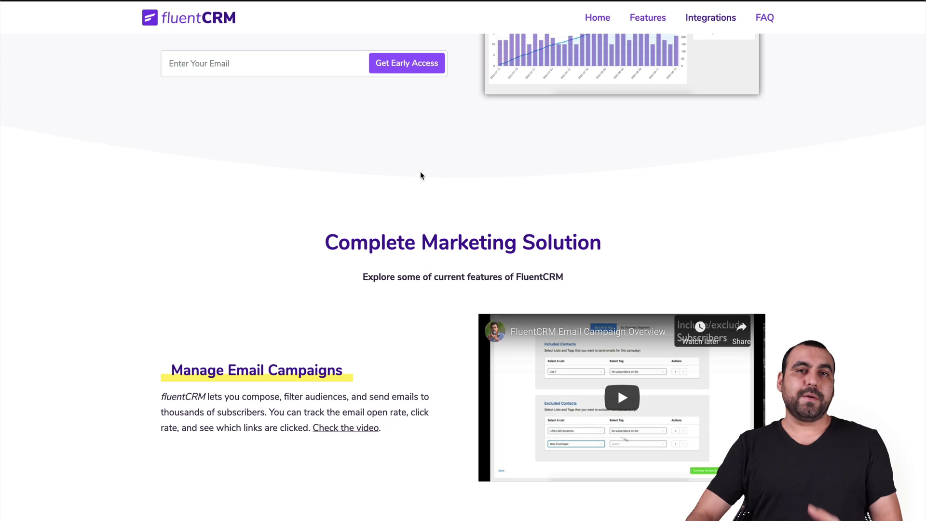
{"action": "scroll", "coordinate": [422, 177], "scroll_direction": "up", "scroll_amount": 5}
{"action": "scroll", "coordinate": [425, 180], "scroll_direction": "down", "scroll_amount": 1}
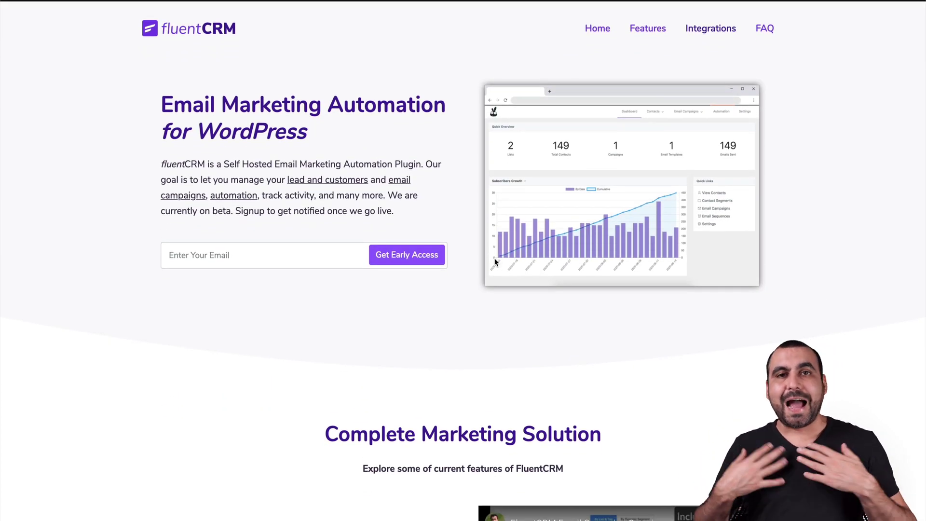